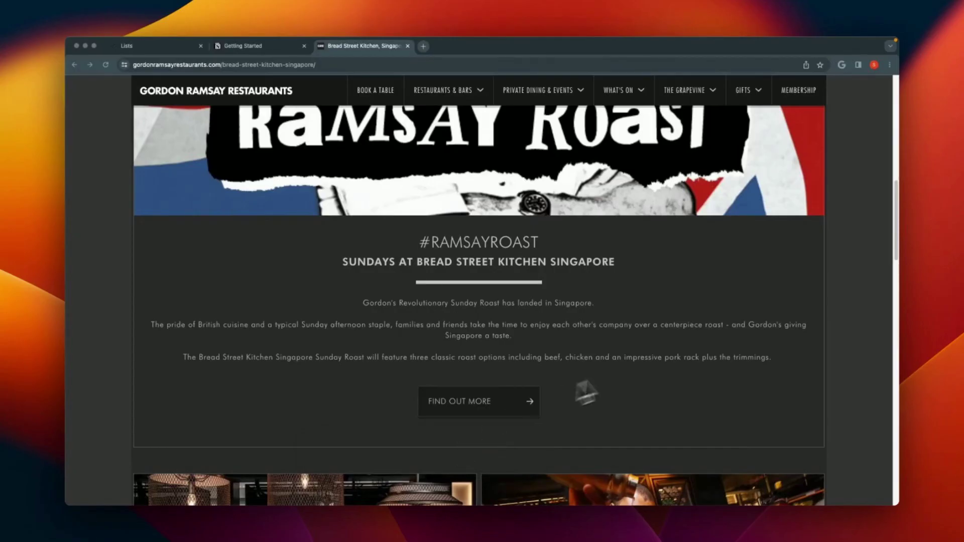
Open the Choose Template step of the Notion PURE guide on Notion.lol.
scroll(658, 358, up, 1)
scroll(658, 358, up, 5)
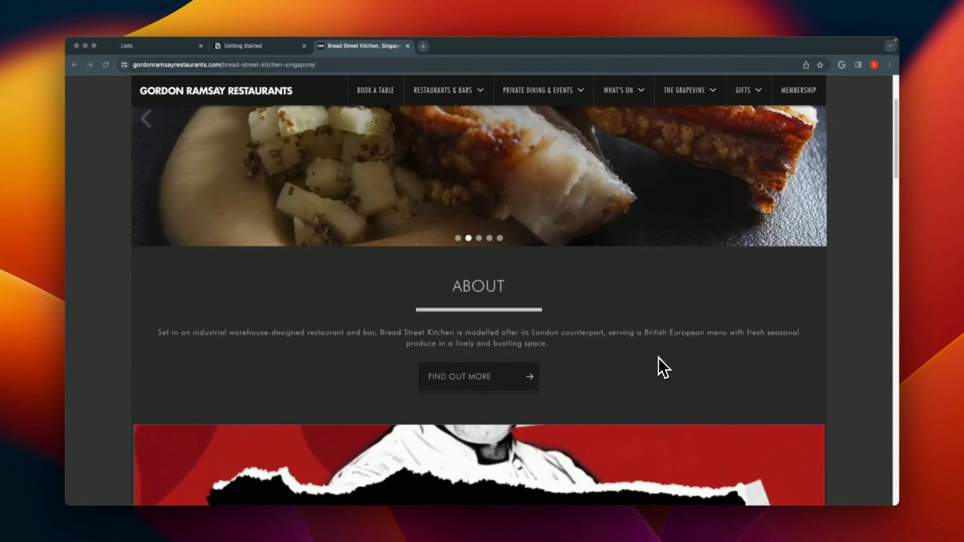
scroll(658, 358, up, 2)
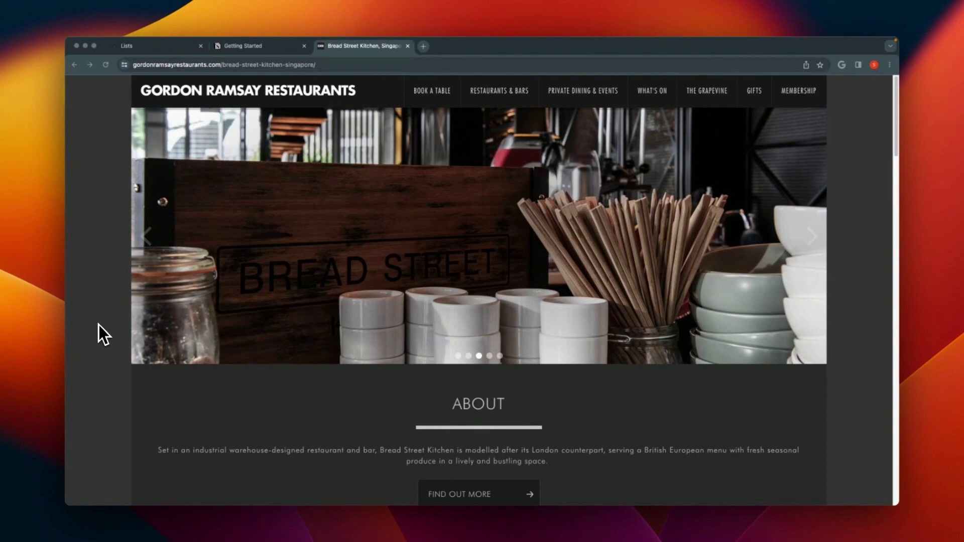
click(165, 49)
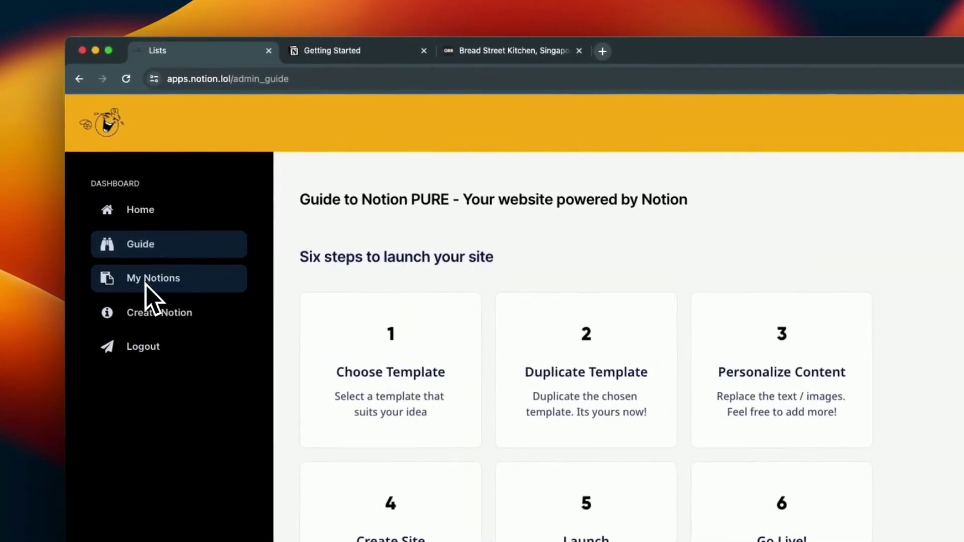
click(359, 374)
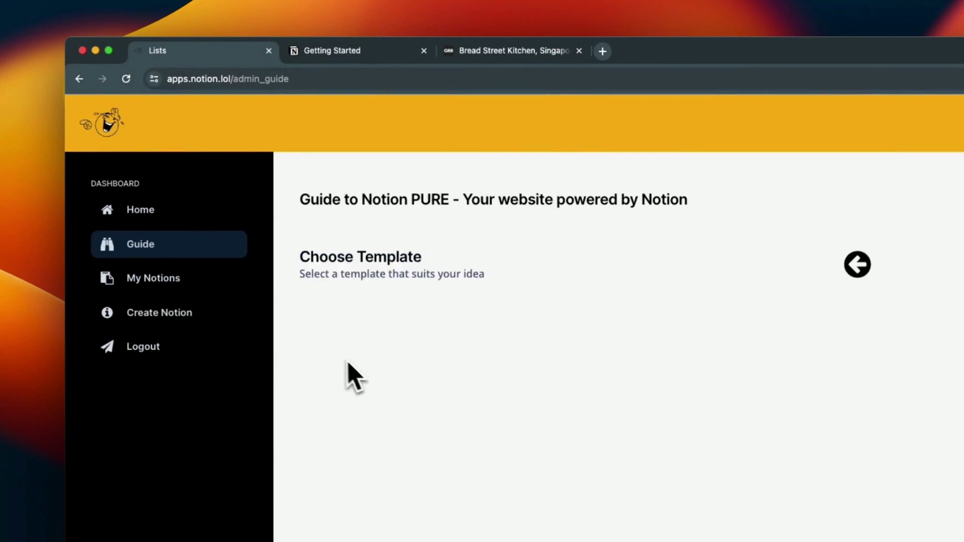
click(180, 250)
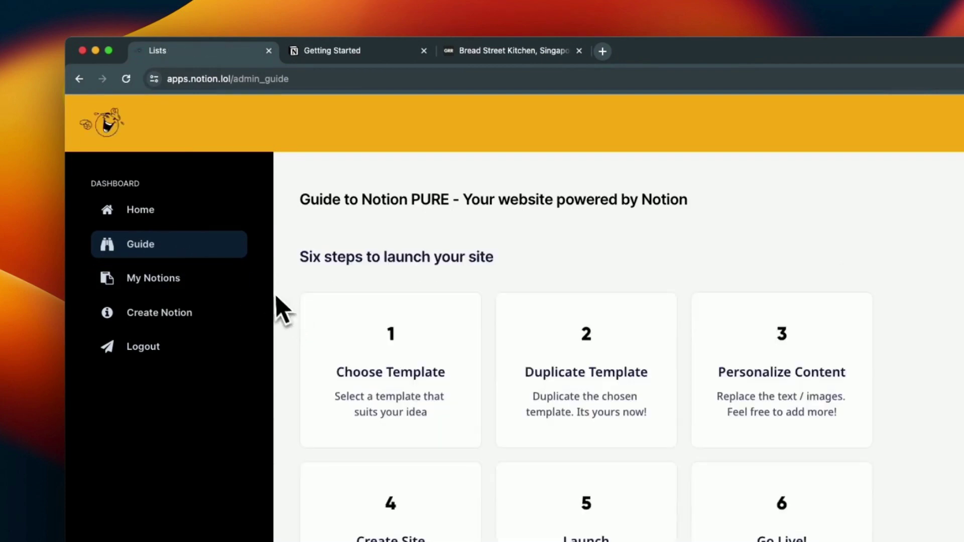
click(385, 362)
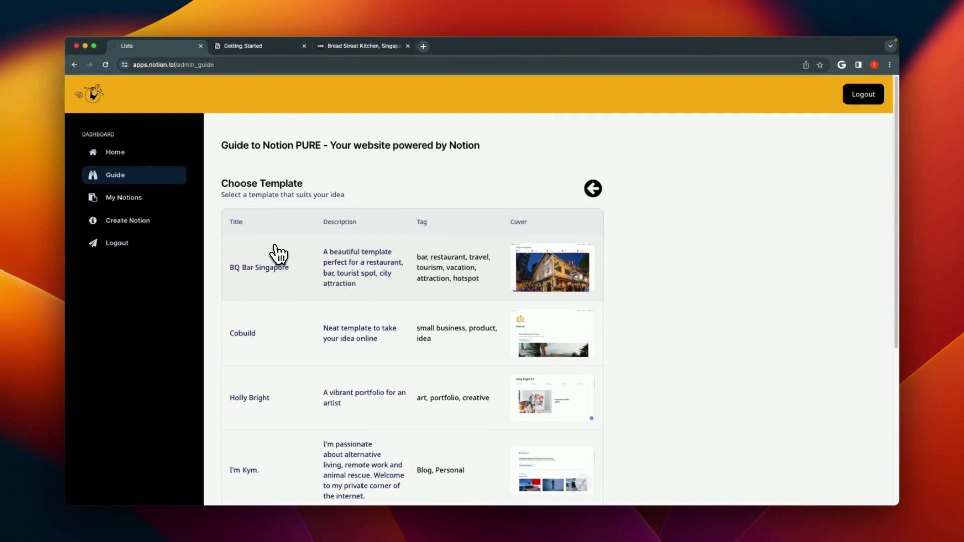
Open the BQ Bar Singapore template from the guide's template table.
scroll(459, 401, down, 5)
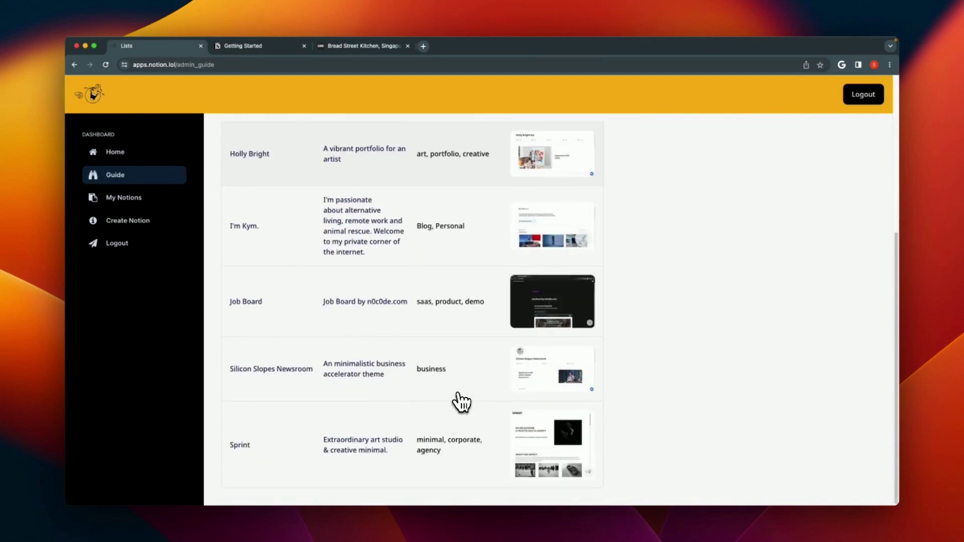
scroll(461, 402, up, 5)
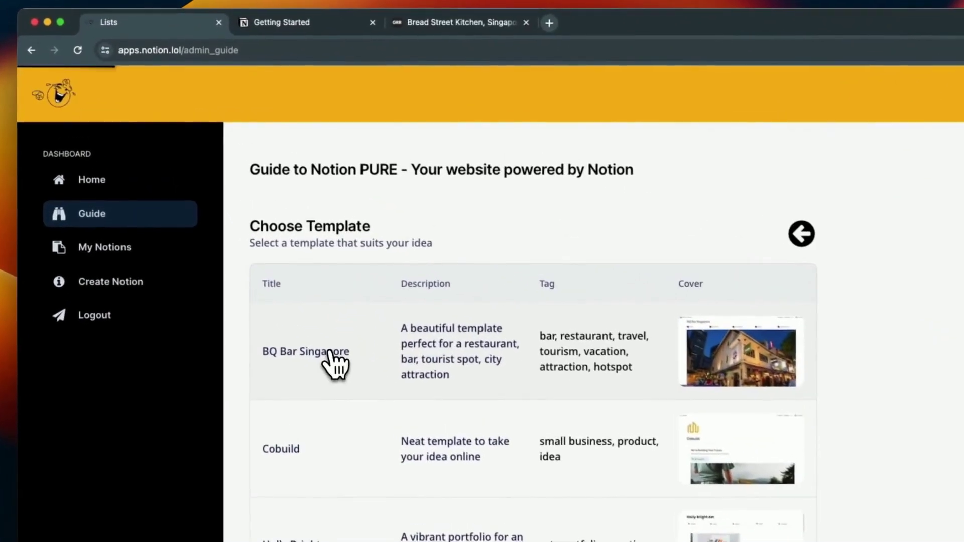
click(358, 334)
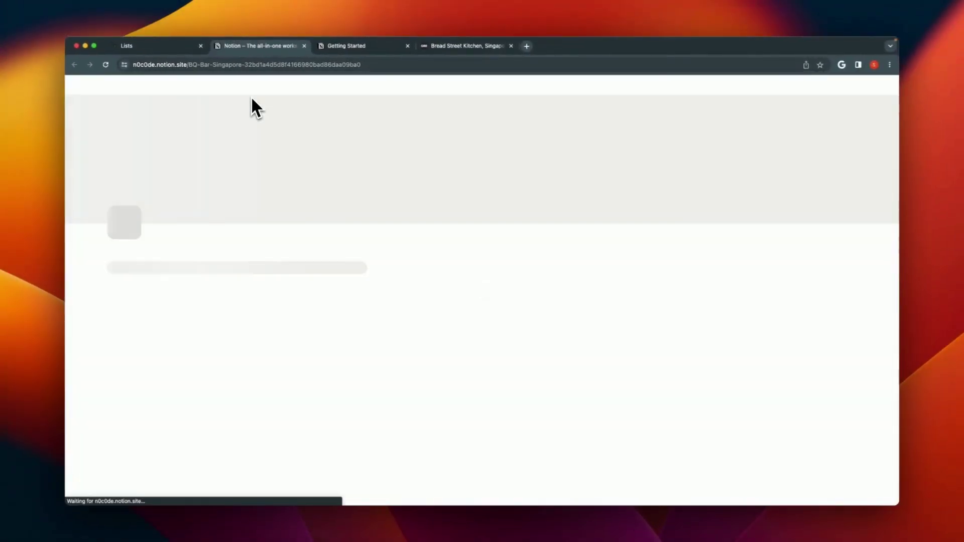
Look through the BQ Bar Singapore template pages and return to its home page via the breadcrumb.
scroll(420, 254, down, 10)
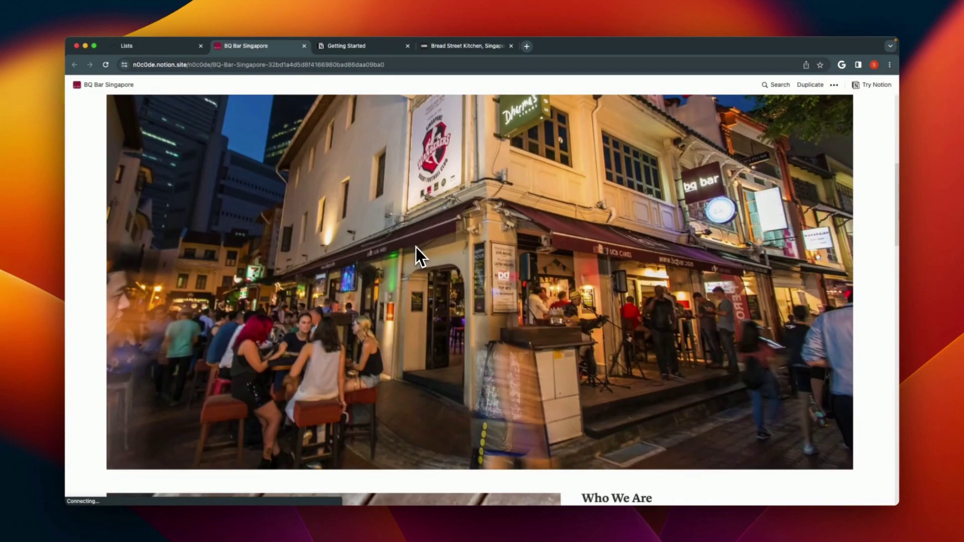
scroll(450, 384, up, 10)
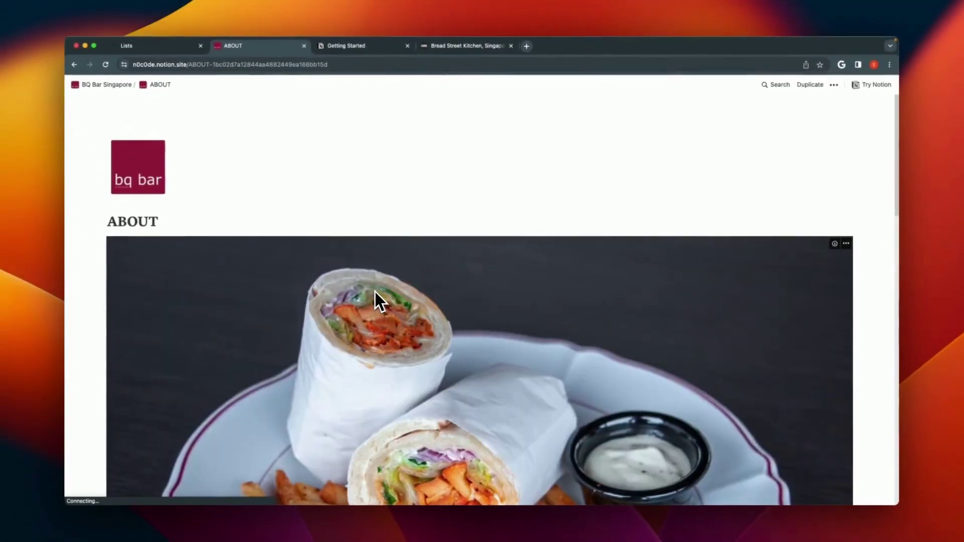
scroll(375, 291, down, 10)
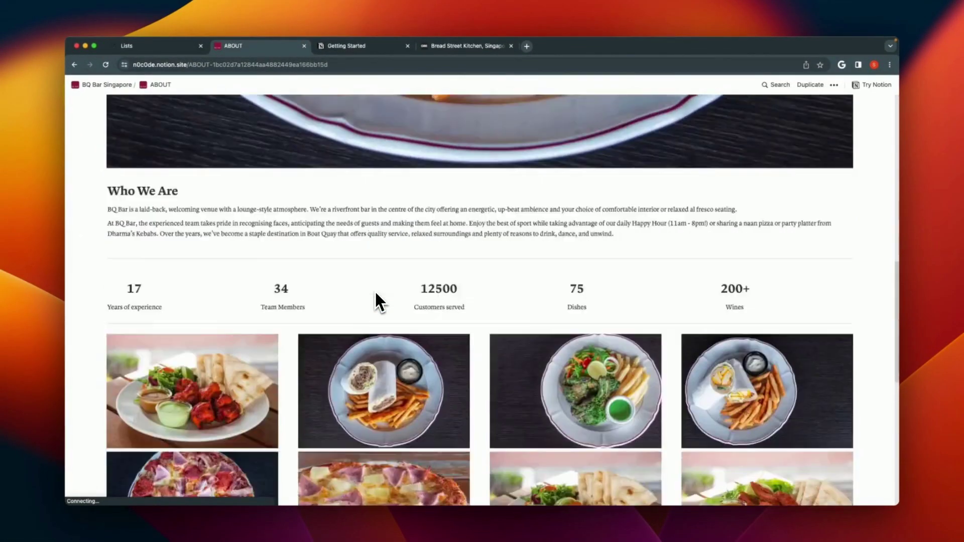
scroll(375, 293, up, 10)
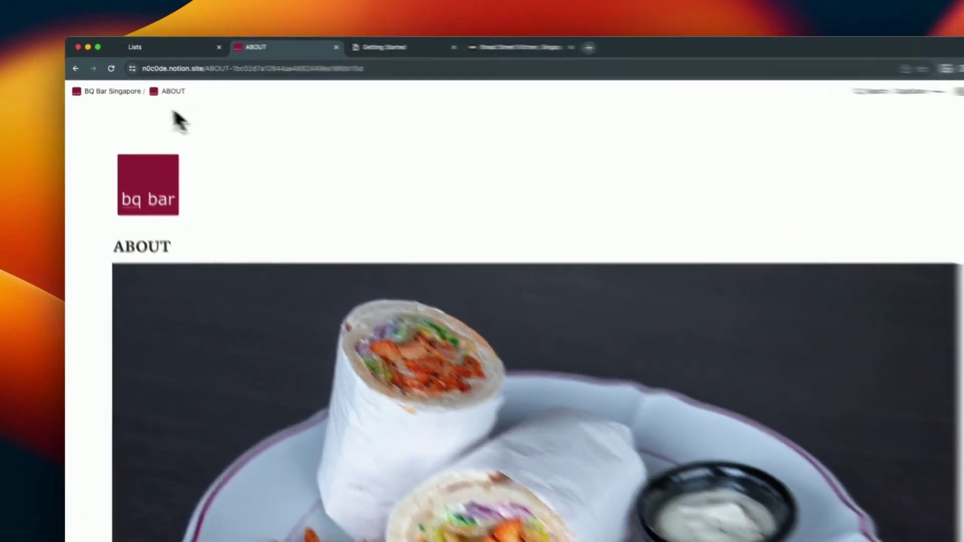
click(108, 84)
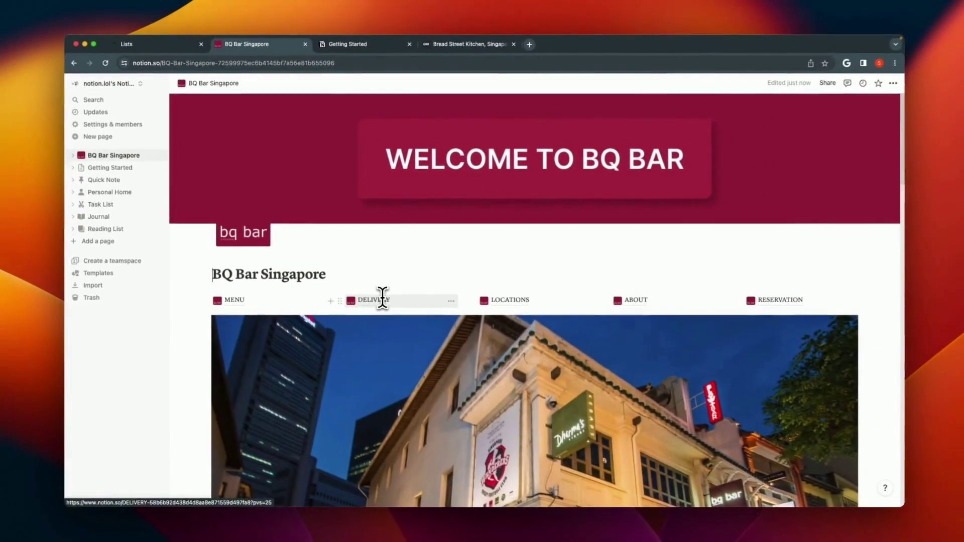
Replace the 'BQ Bar Singapore' page title with 'Gordon Ramsay Restaurants'.
key(super+a)
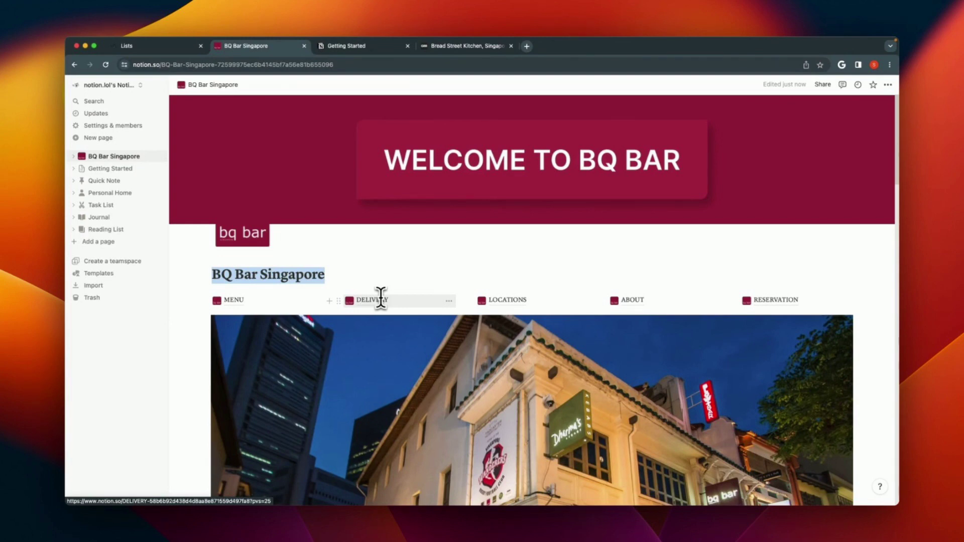
text(Gor)
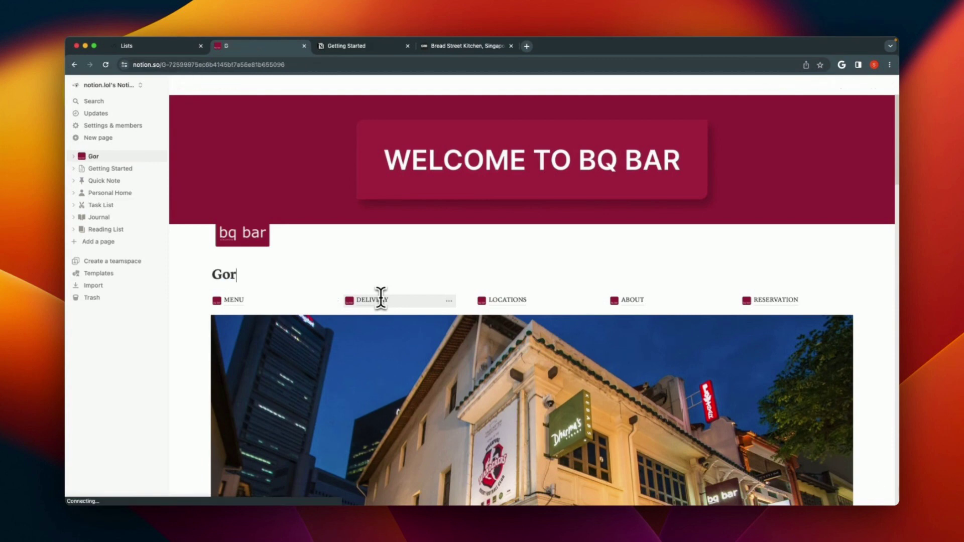
text(don Ramsa)
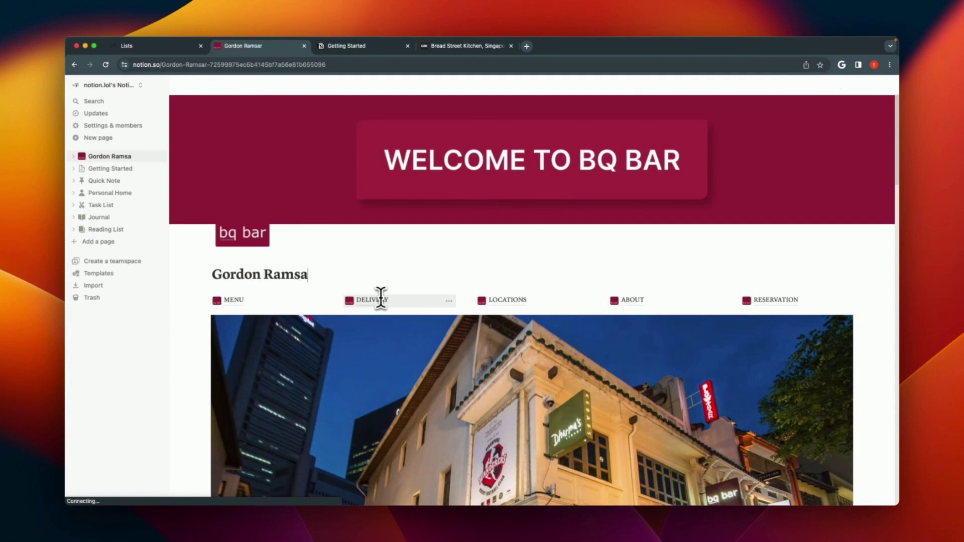
text(y Restaura)
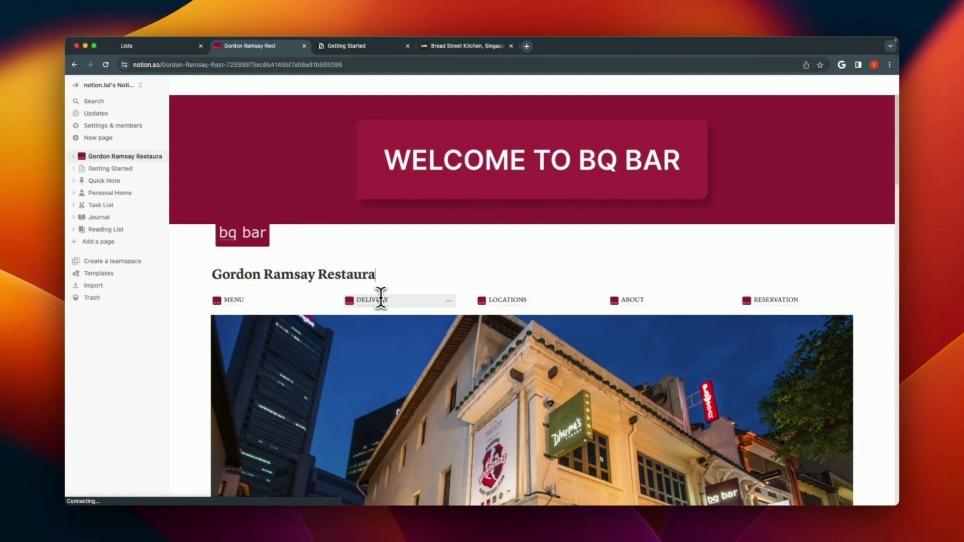
text(nts)
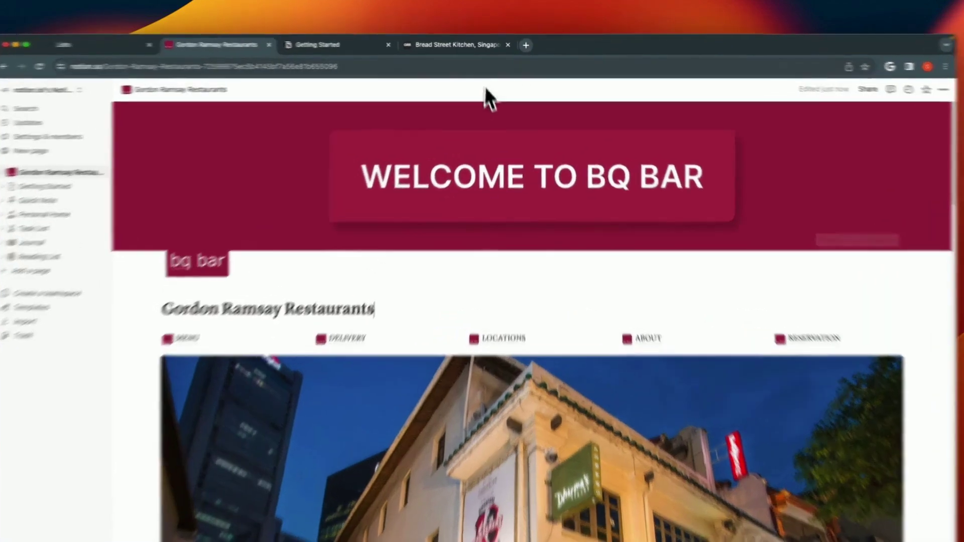
Copy the image address of the dining-room photo on Bread Street Kitchen's first carousel slide.
click(479, 46)
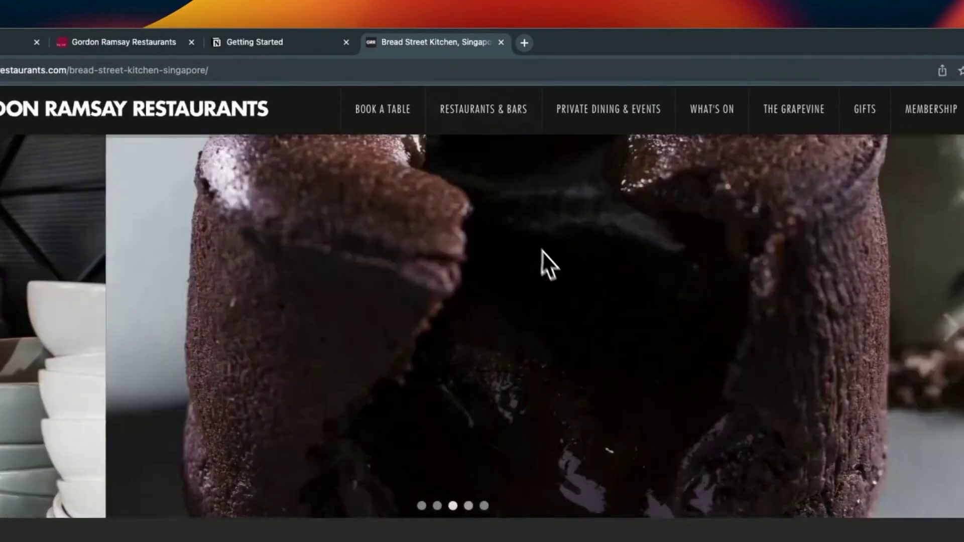
right_click(554, 265)
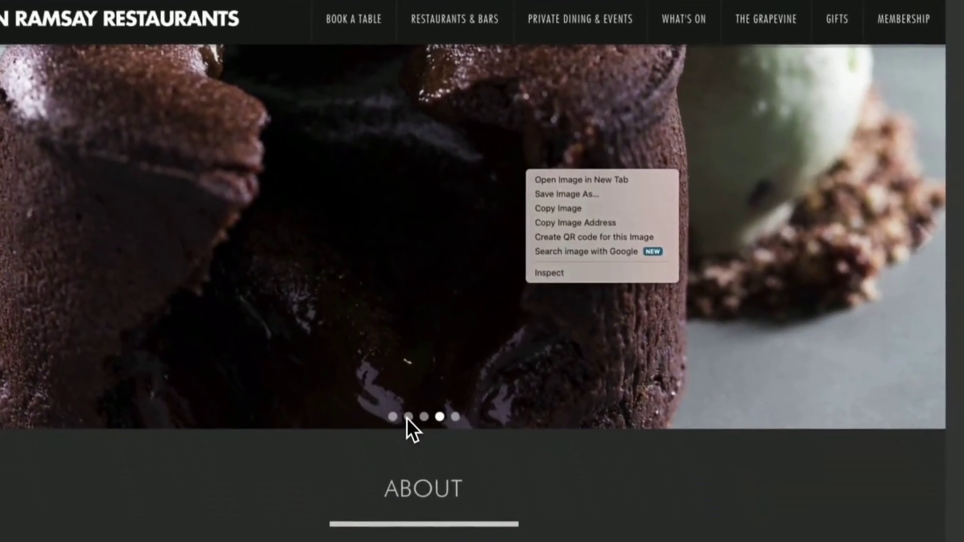
click(438, 505)
click(407, 410)
click(390, 409)
right_click(587, 136)
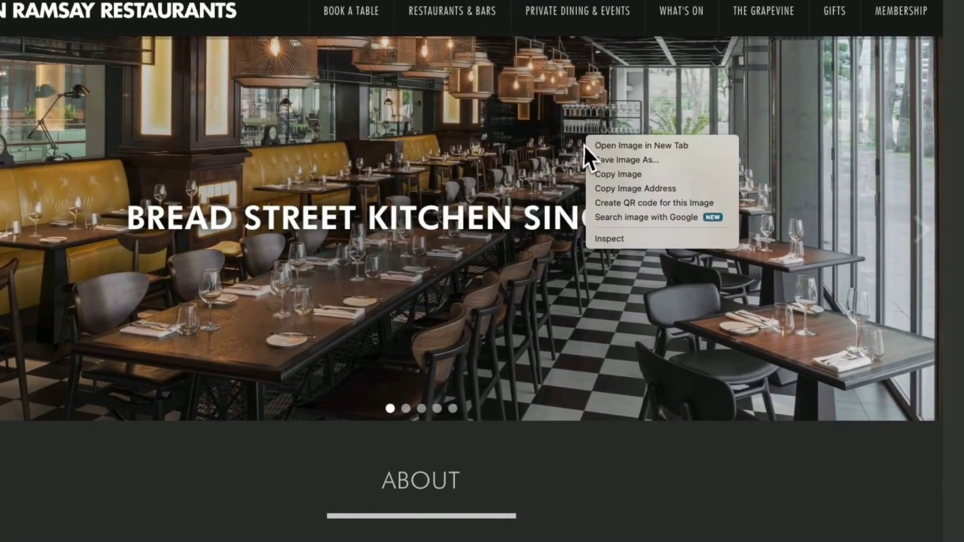
click(640, 195)
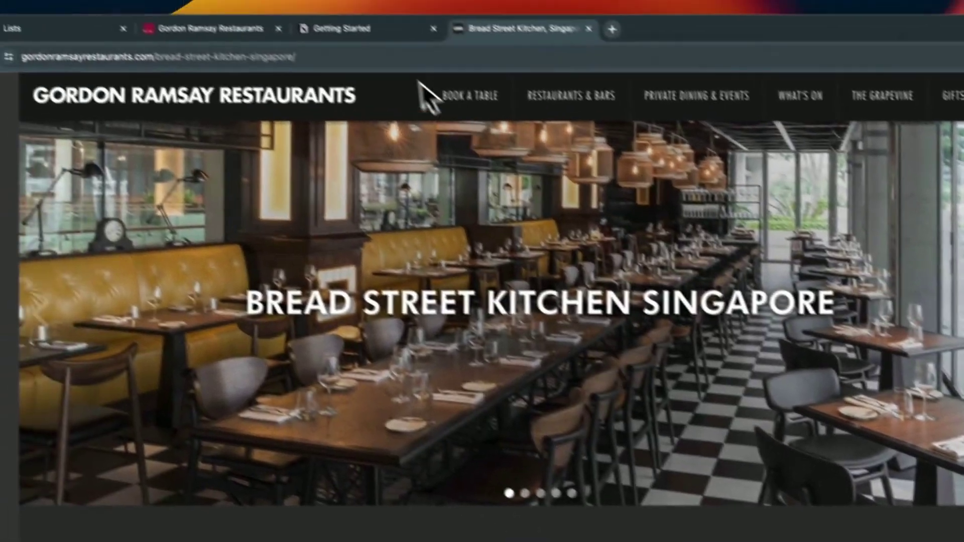
Replace the page's BQ Bar photo with the Bread Street Kitchen dining-room image from its link.
click(387, 31)
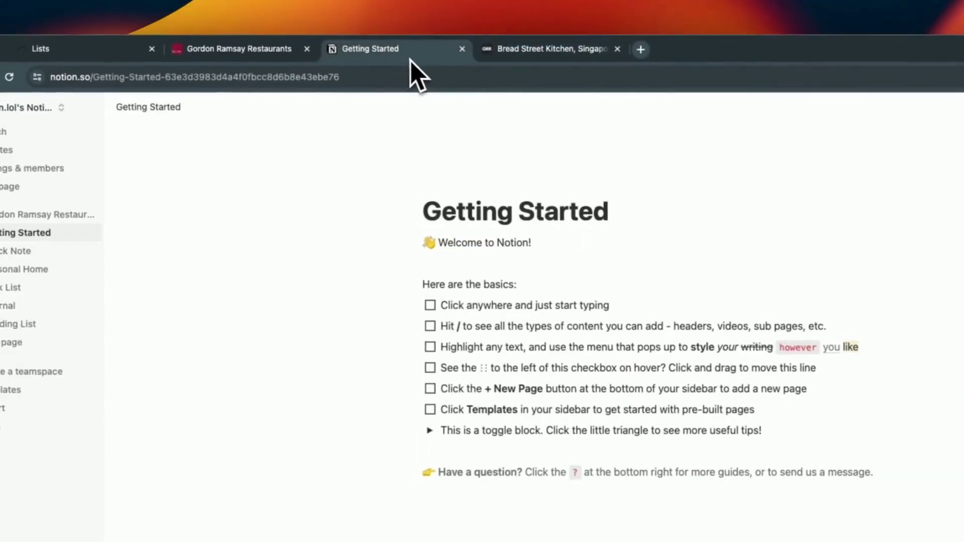
click(296, 55)
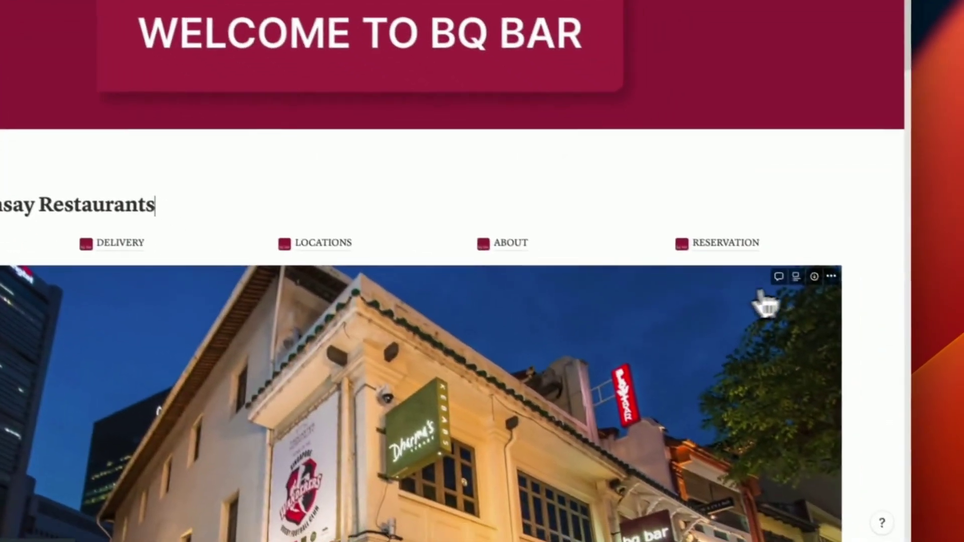
scroll(800, 323, down, 4)
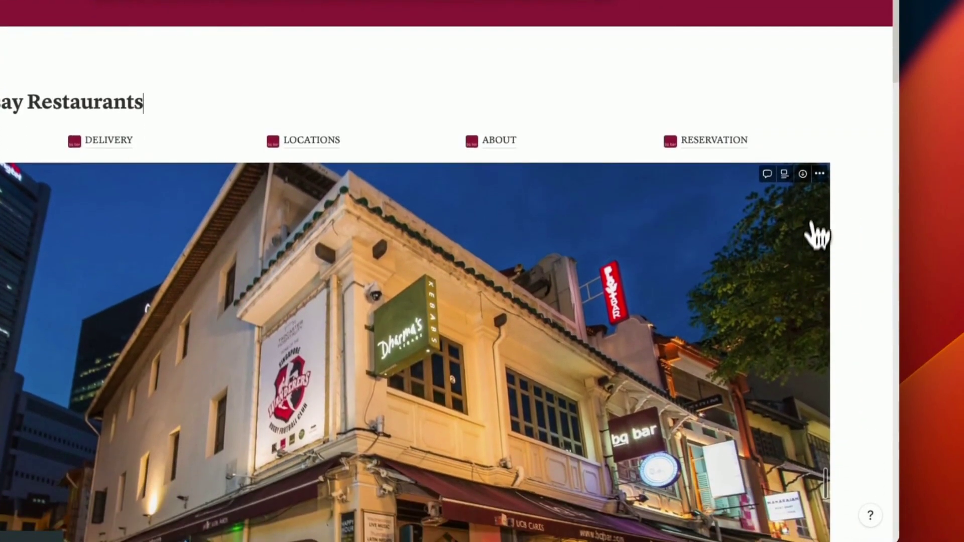
click(820, 174)
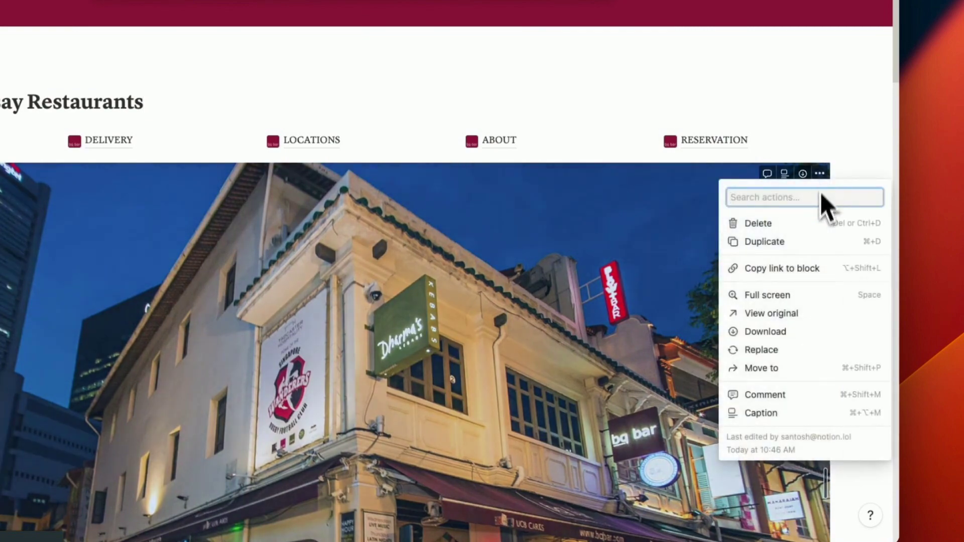
click(784, 353)
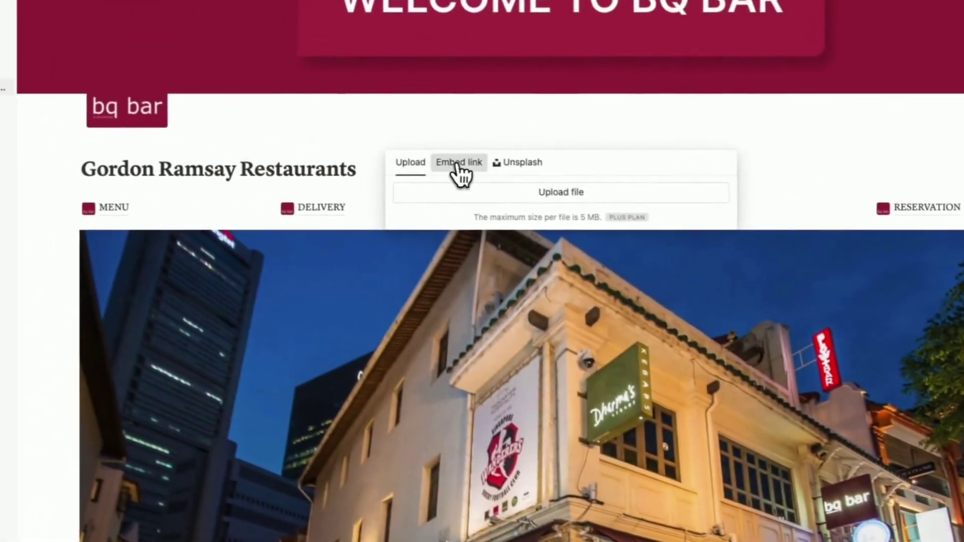
click(389, 140)
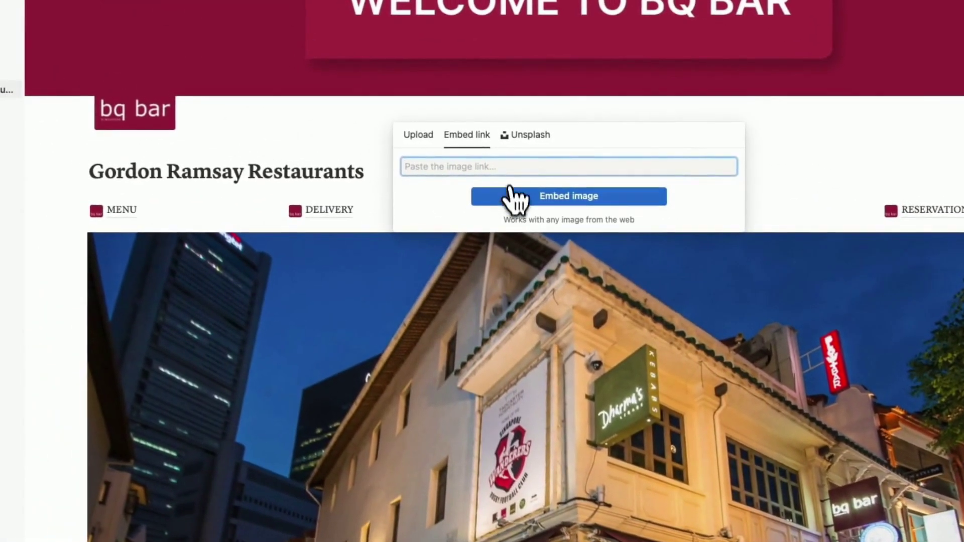
key(ctrl+v)
click(542, 200)
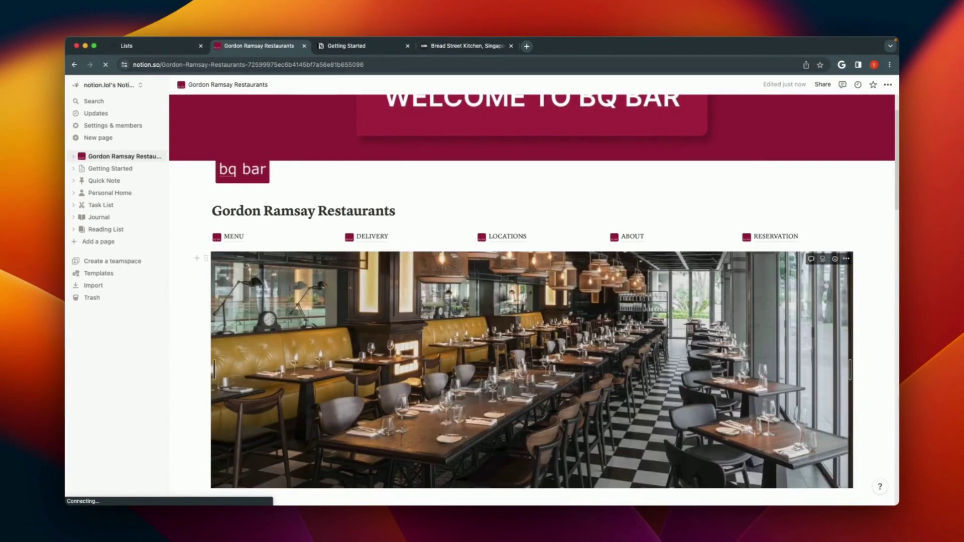
Replace the first Who We Are paragraph with the Bread Street Kitchen About description.
scroll(735, 346, down, 3)
scroll(736, 342, up, 3)
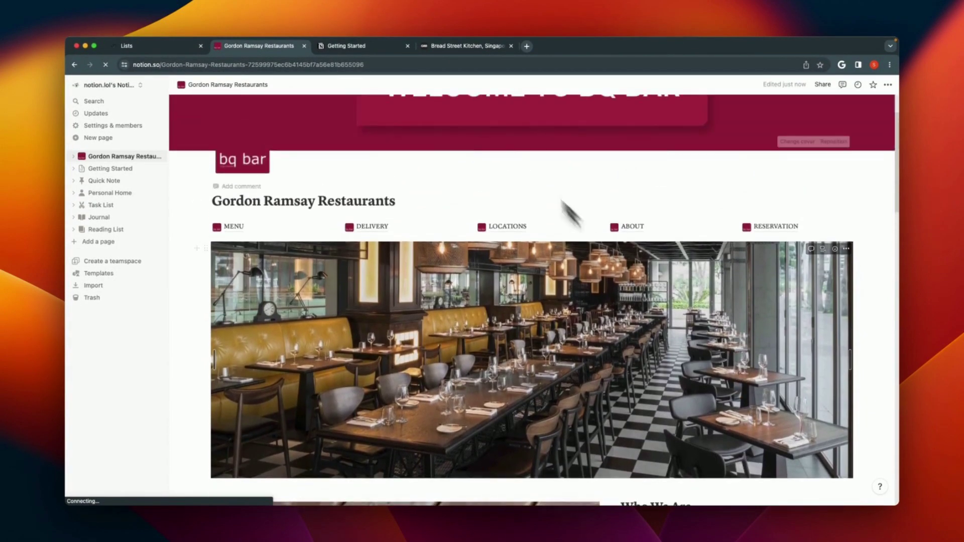
click(428, 49)
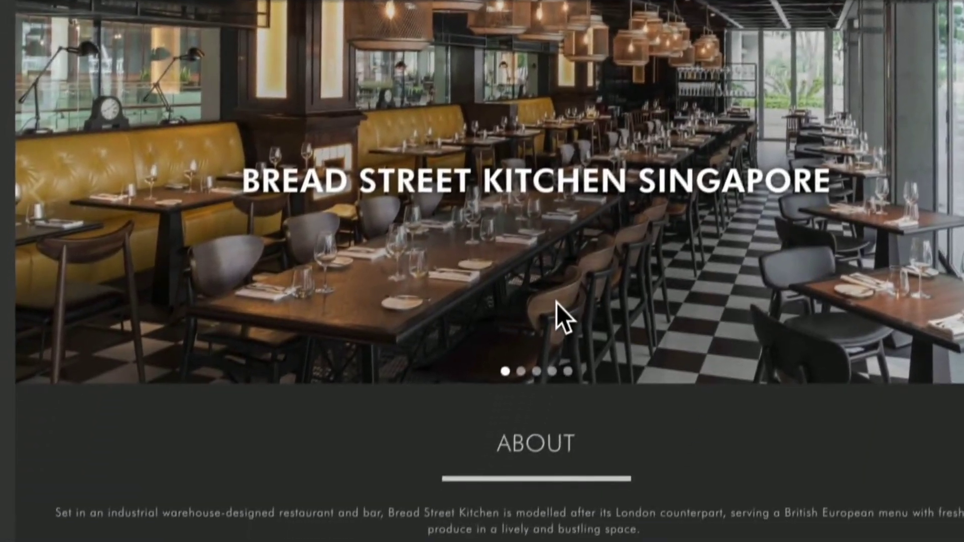
scroll(560, 326, down, 2)
triple_click(502, 446)
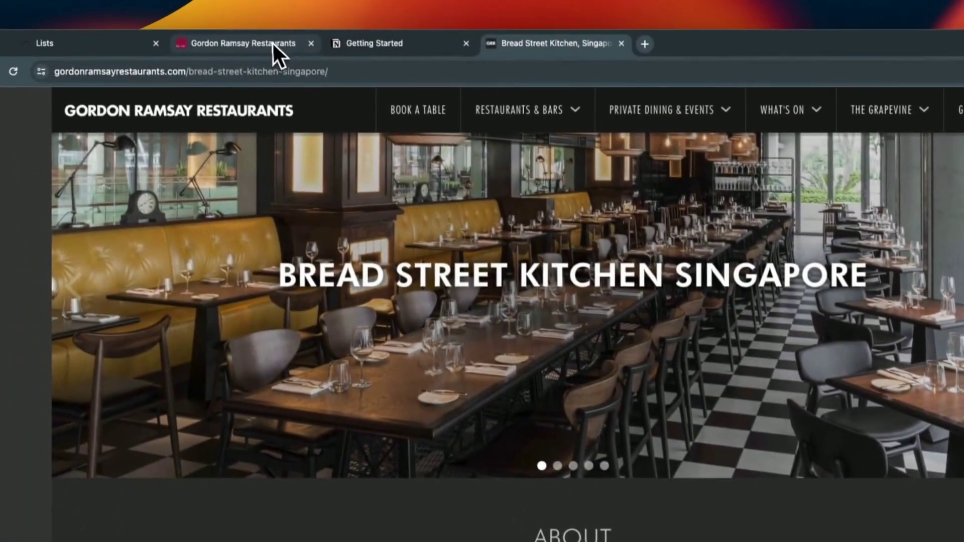
click(272, 42)
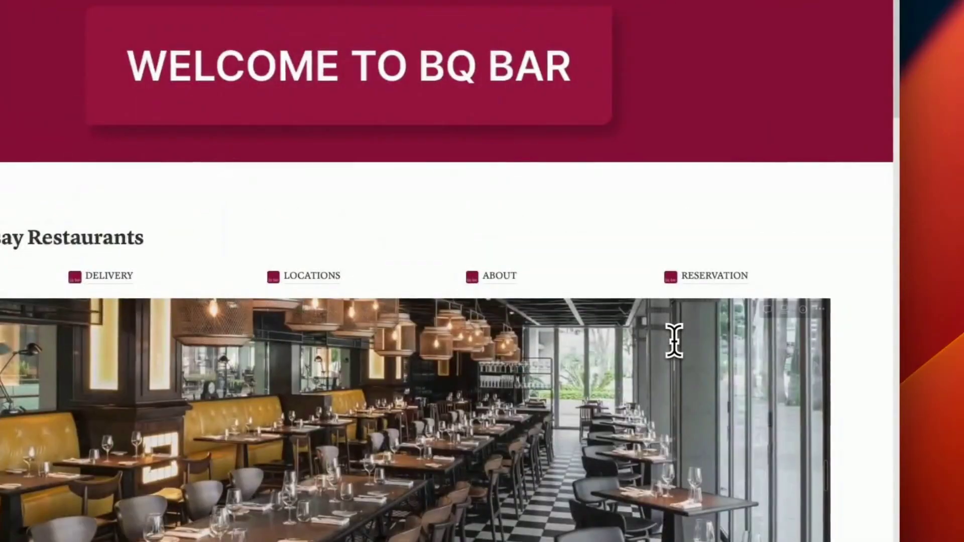
scroll(674, 338, down, 10)
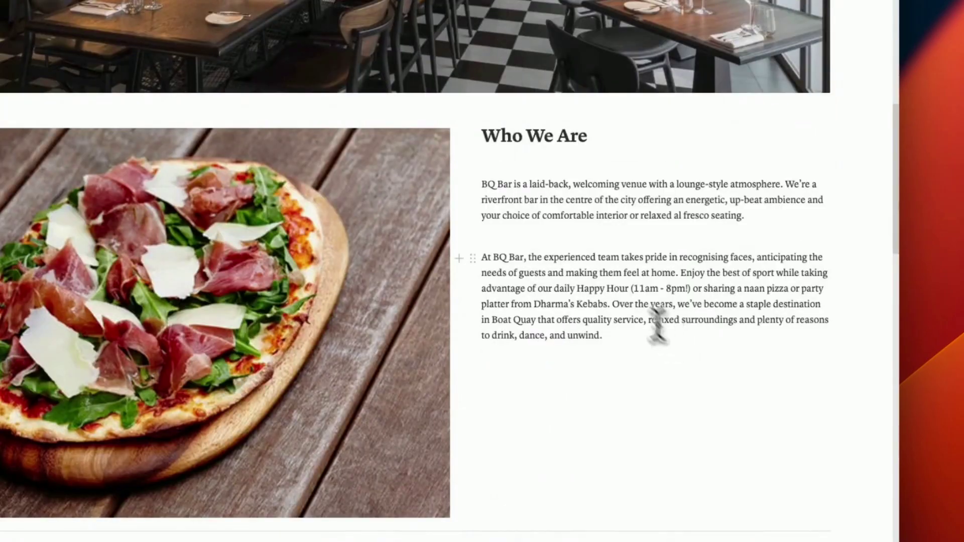
triple_click(578, 215)
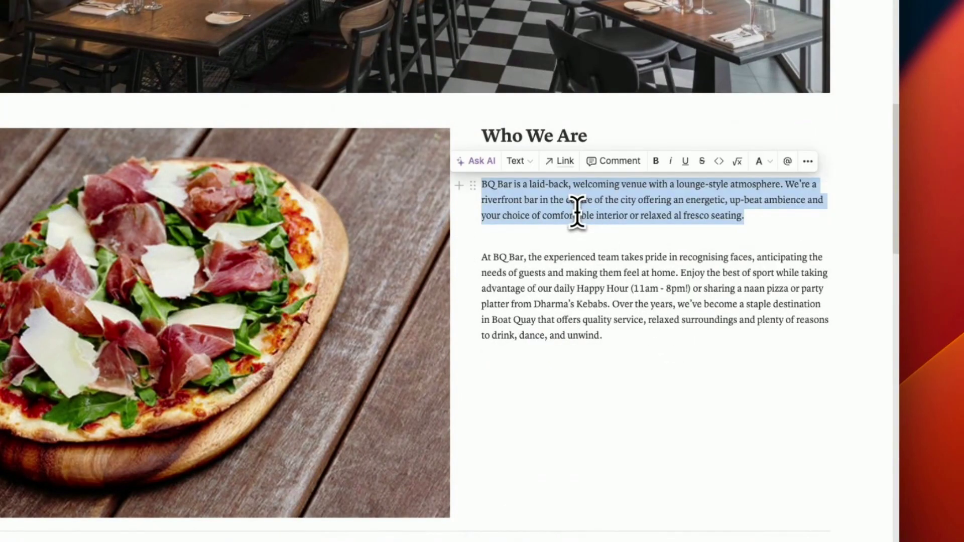
key(super+v)
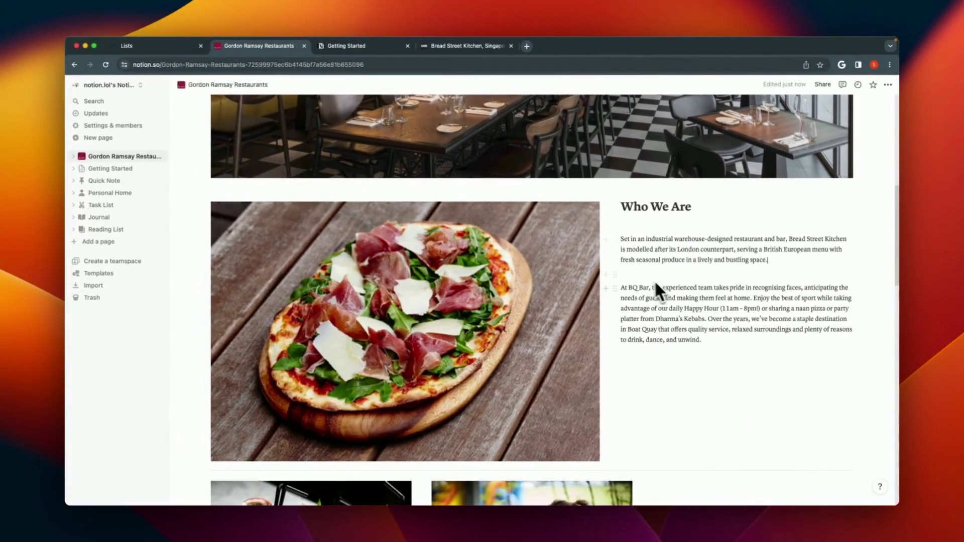
Add the Sunday Roast paragraphs under Who We Are, restoring the missing 'G' in Gordon's.
click(426, 47)
mouse_move(512, 64)
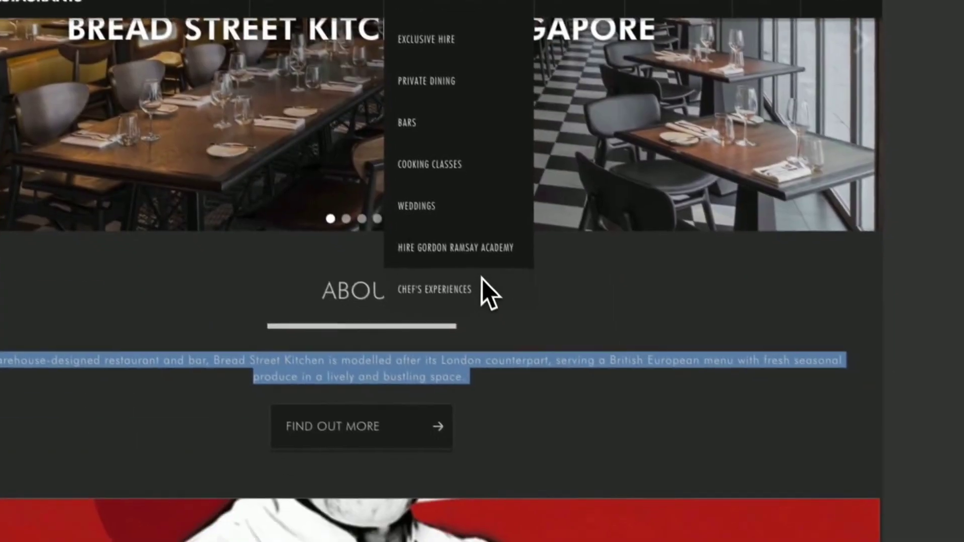
scroll(481, 278, down, 2)
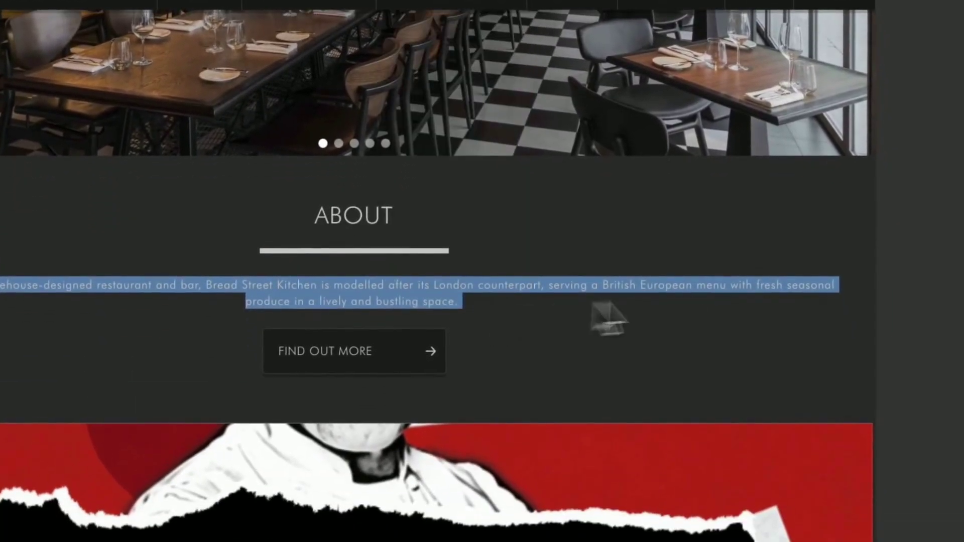
scroll(408, 168, down, 8)
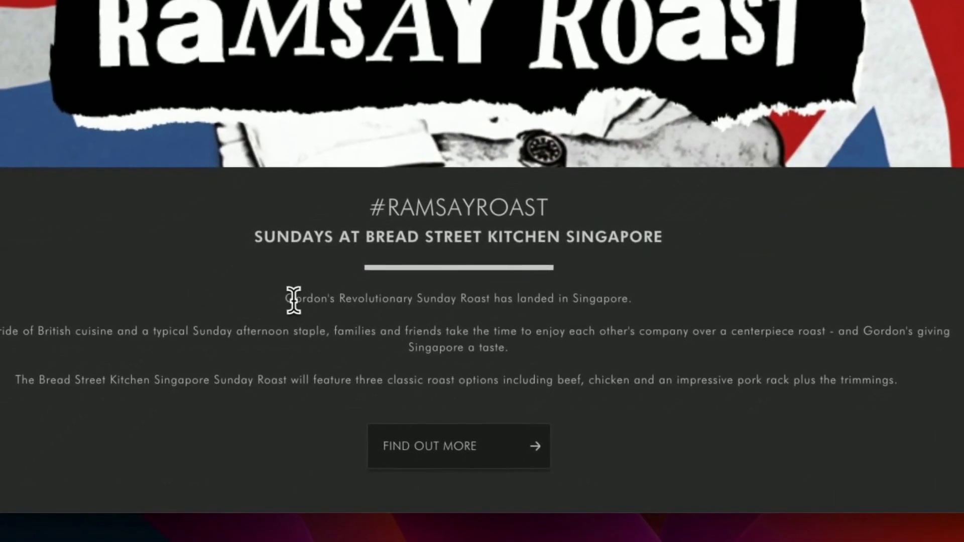
drag(293, 300, 899, 380)
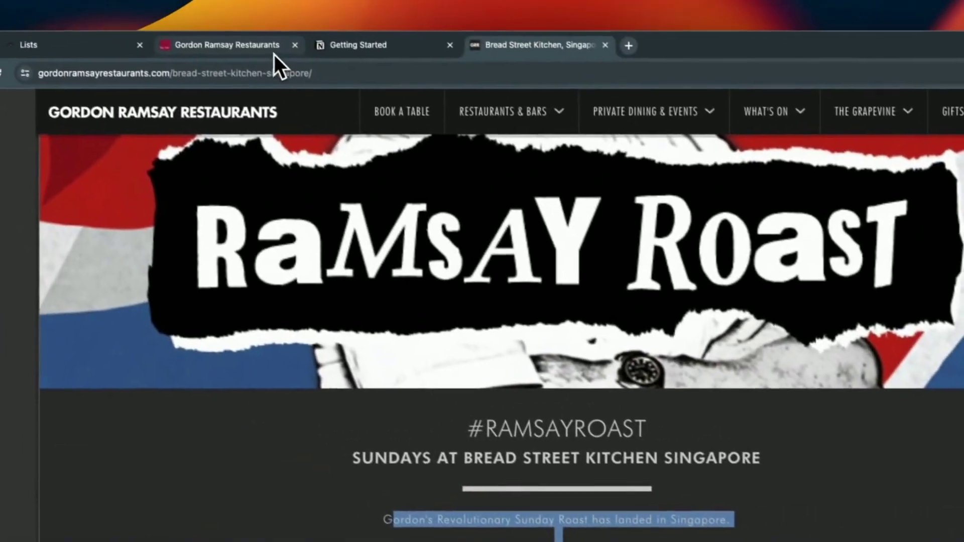
click(275, 54)
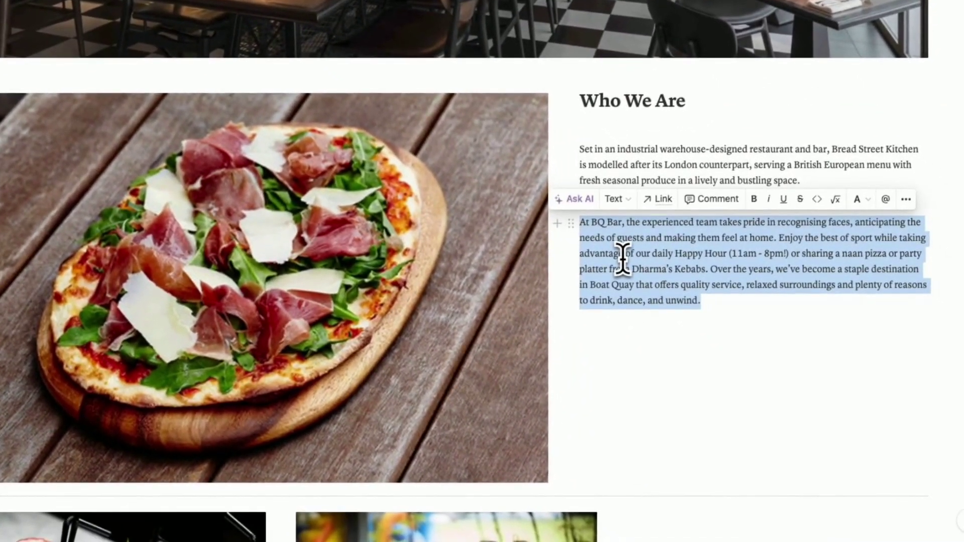
key(ctrl+v)
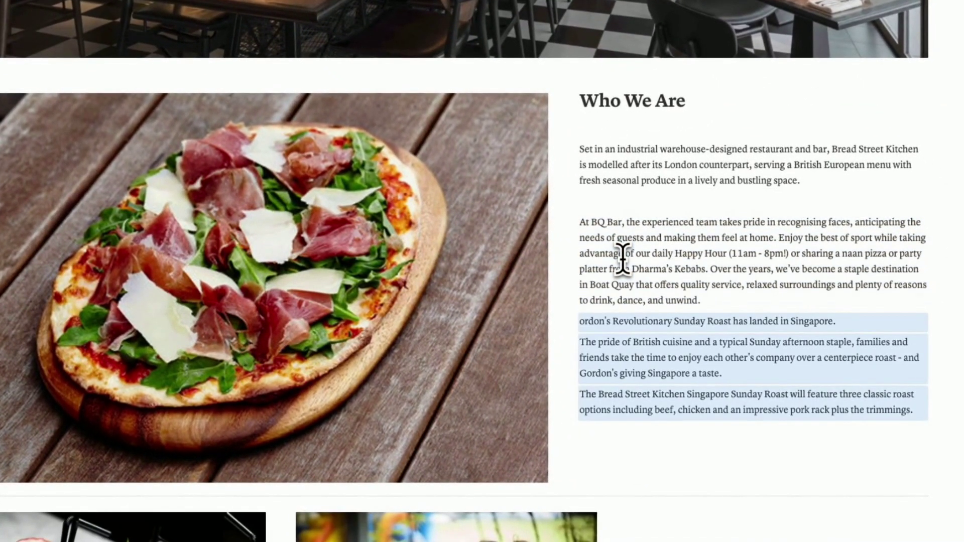
click(623, 323)
key(Home)
text(G)
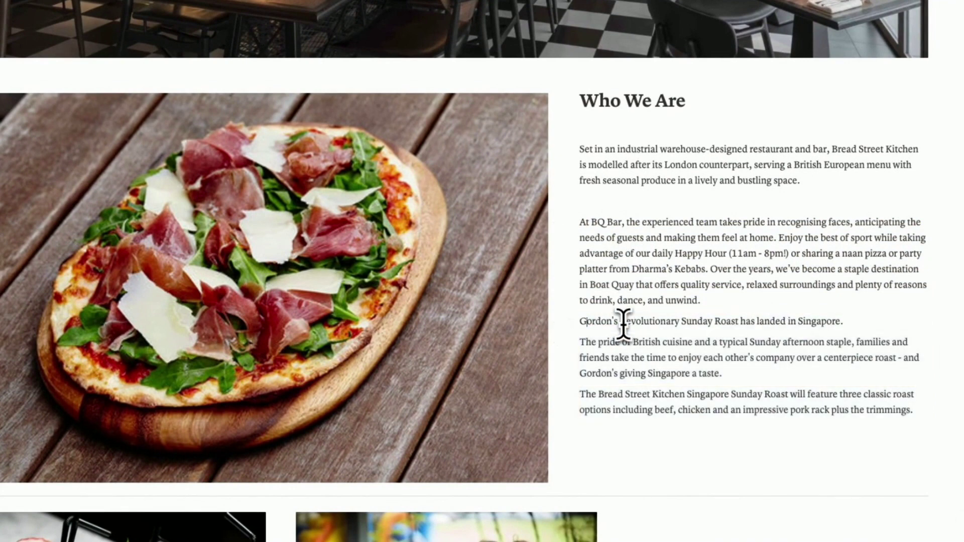
Delete the 'At BQ Bar' paragraph and its leftover empty line.
drag(706, 294, 583, 227)
key(BackSpace)
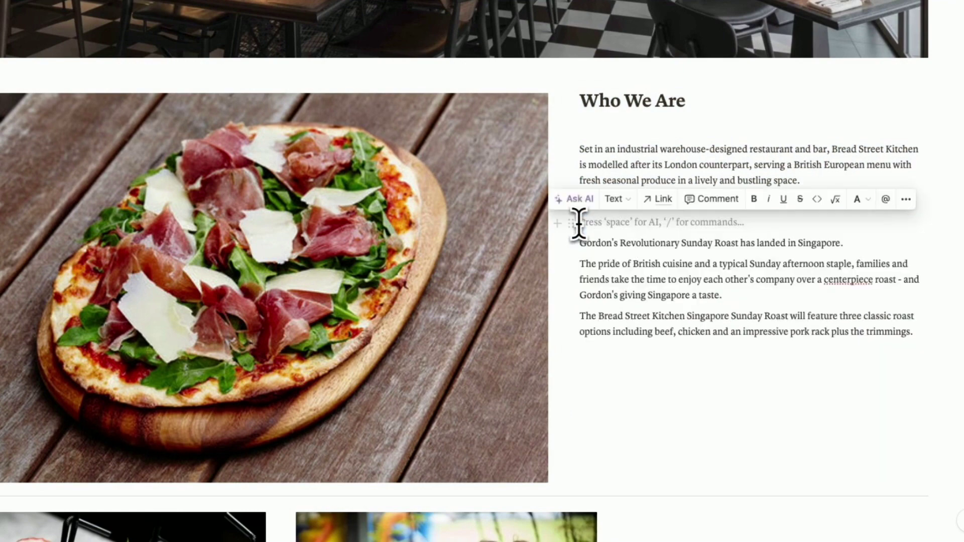
key(BackSpace)
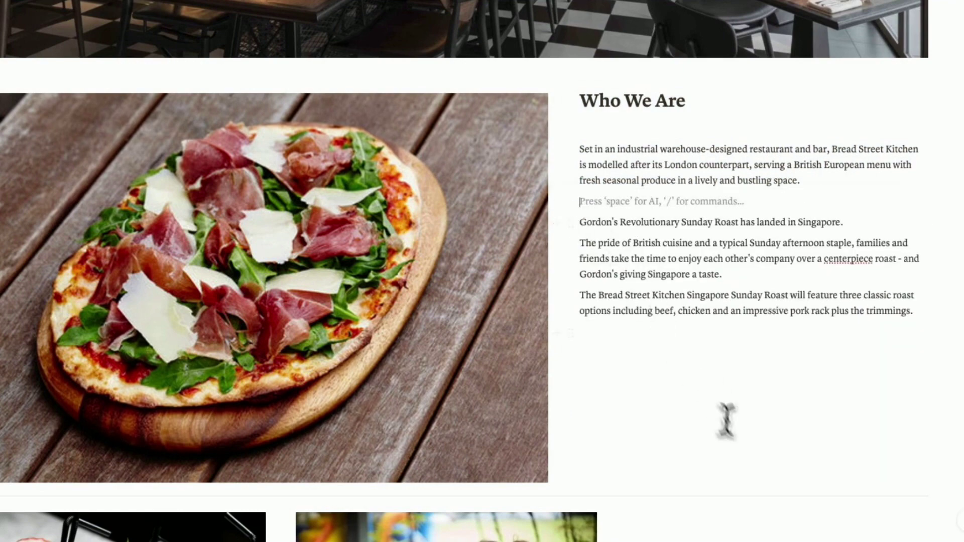
scroll(743, 448, down, 5)
scroll(743, 449, up, 15)
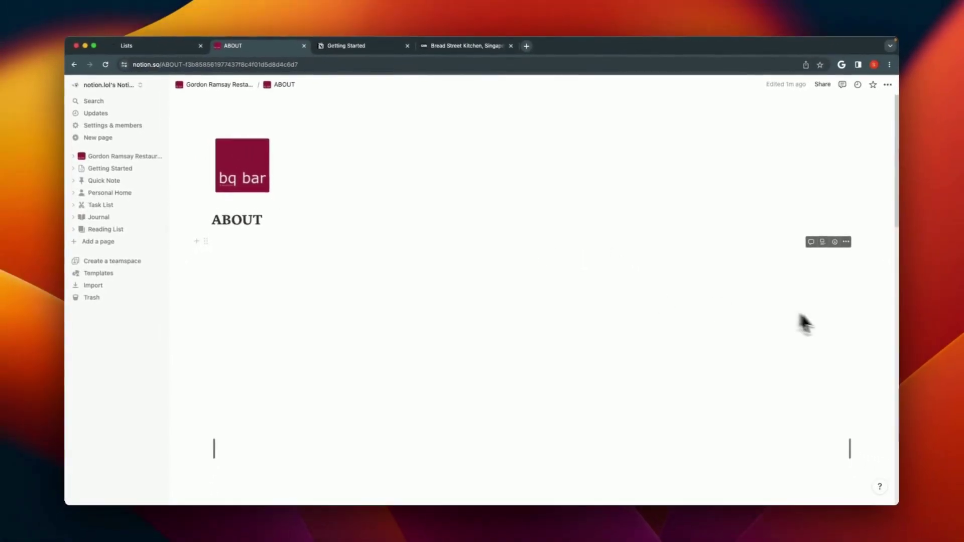
scroll(836, 327, down, 20)
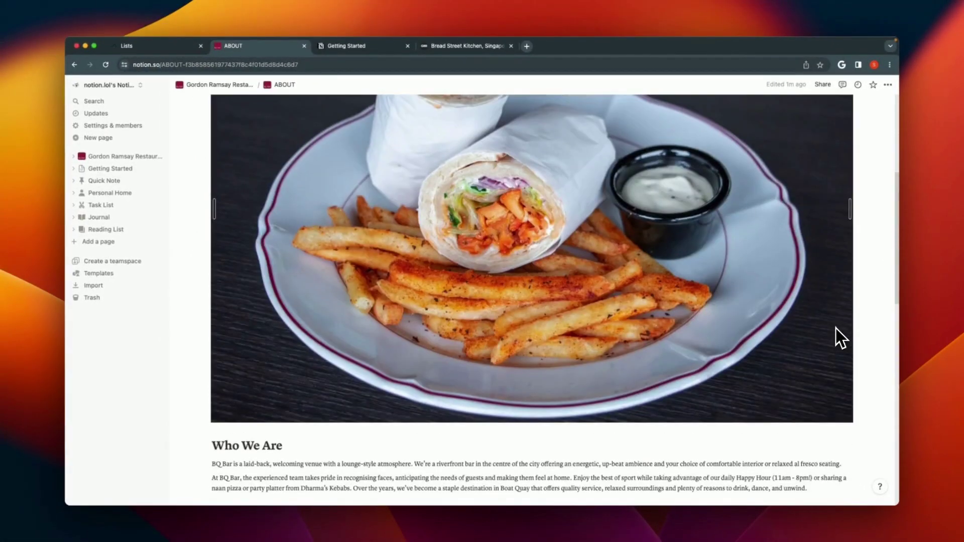
scroll(836, 327, up, 20)
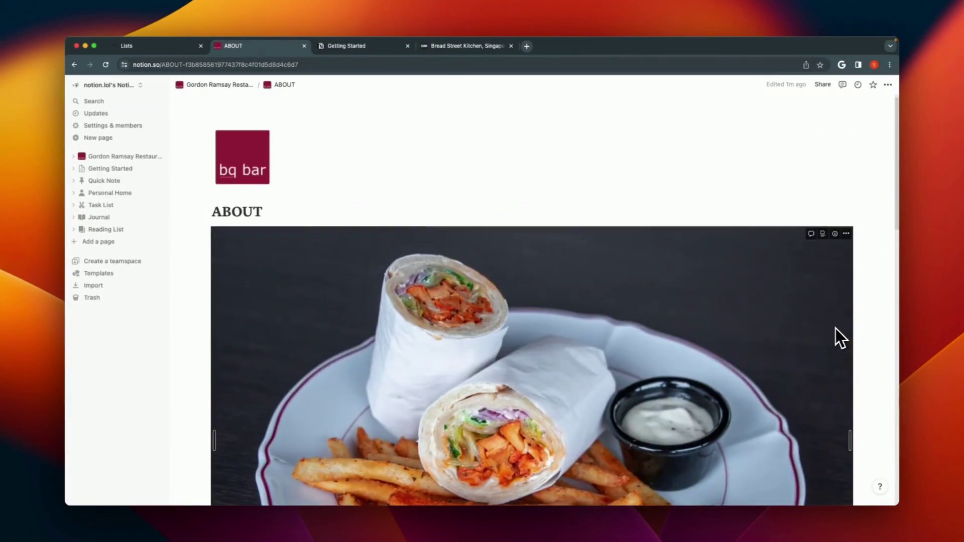
Set the page cover to the Ramsay Roast image using its copied web address.
click(242, 85)
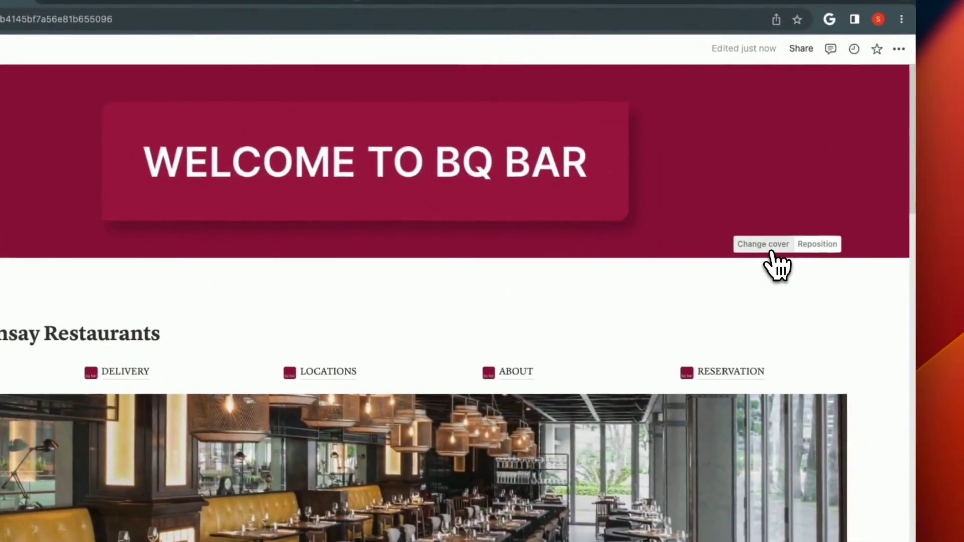
click(772, 254)
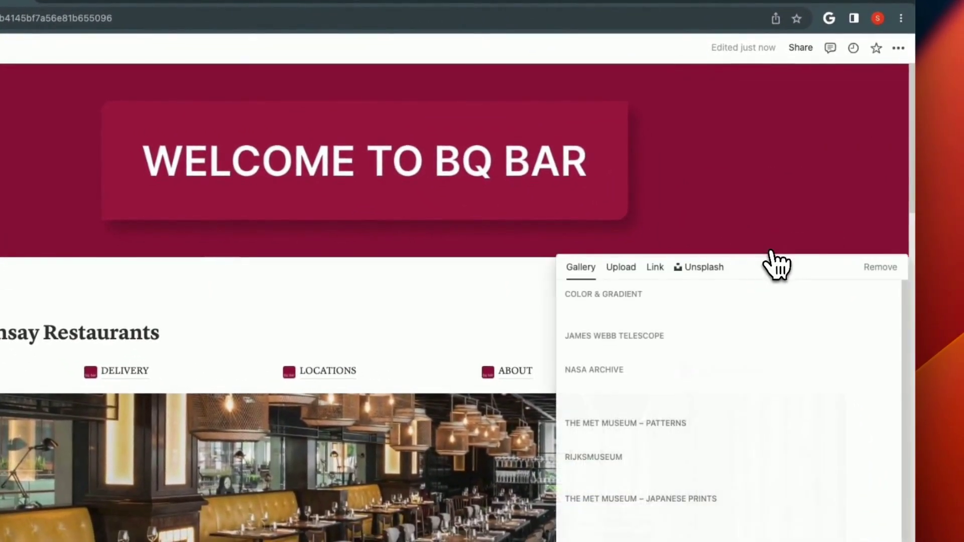
click(634, 280)
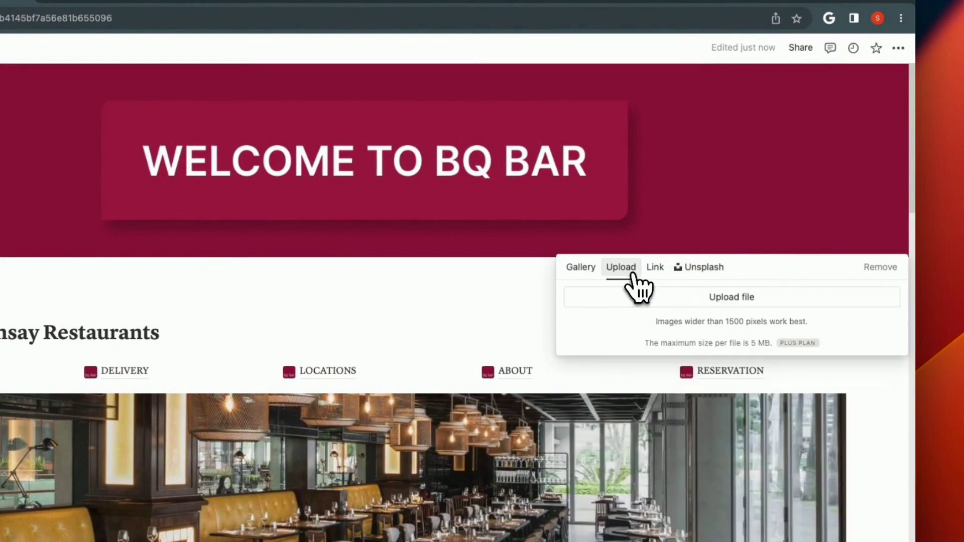
click(663, 272)
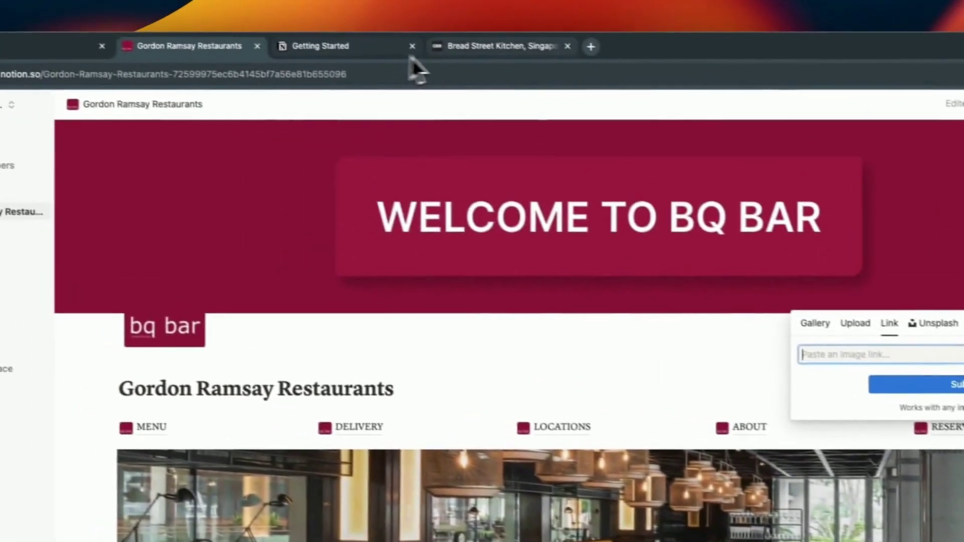
click(482, 45)
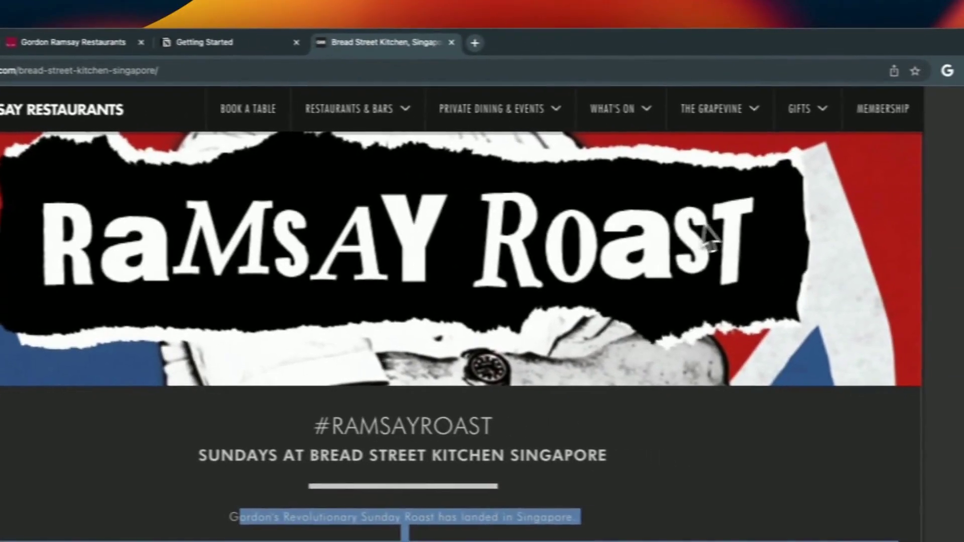
right_click(802, 234)
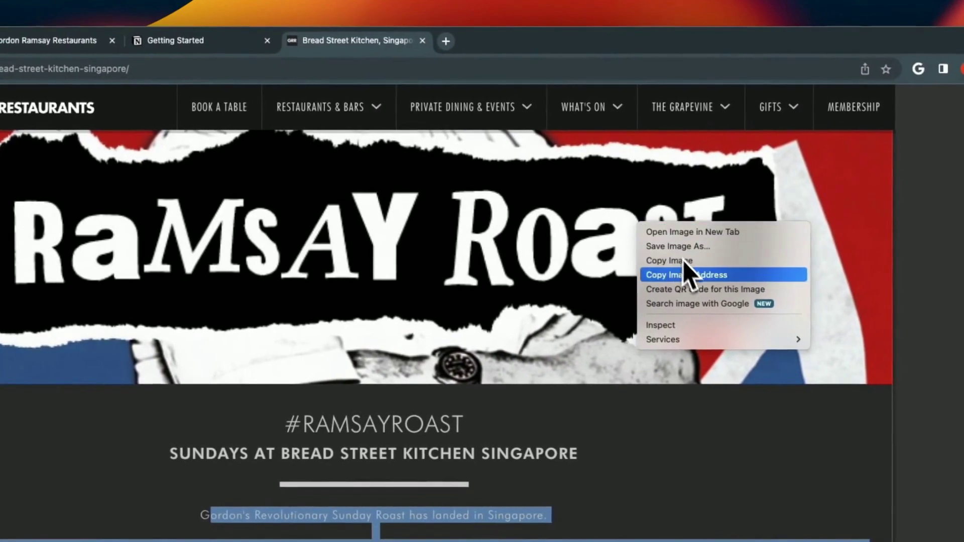
click(692, 278)
click(50, 41)
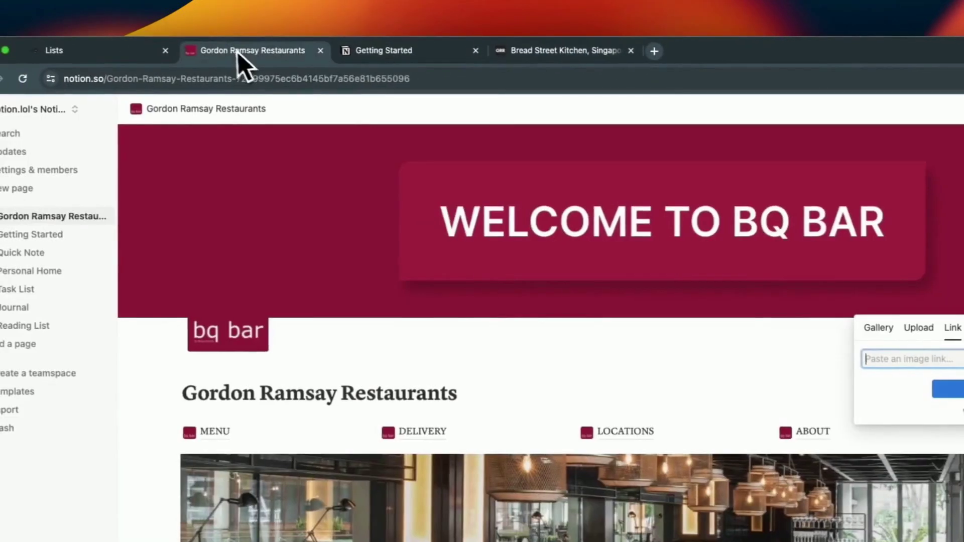
key(super+v)
click(954, 390)
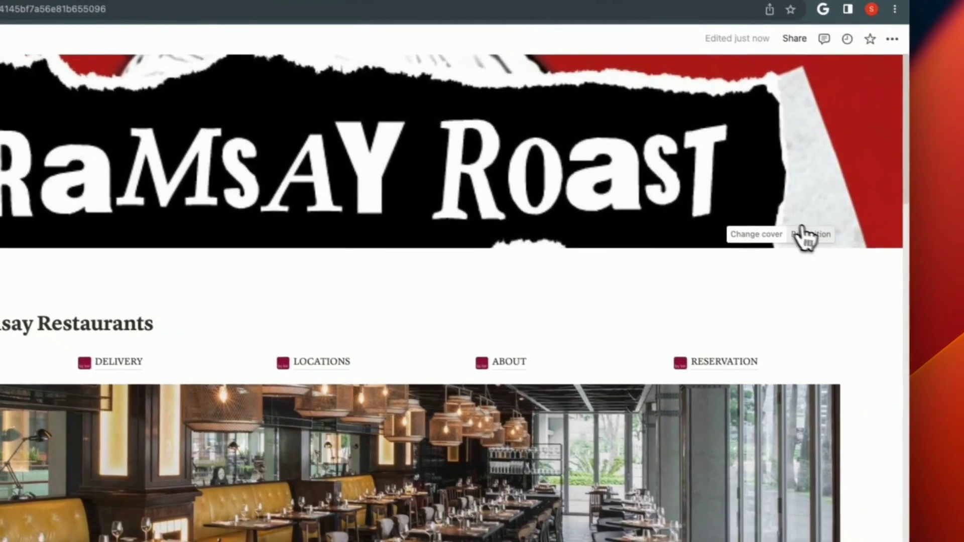
Reposition the Ramsay Roast cover slightly higher and hide the sidebar.
click(834, 251)
drag(742, 216, 666, 163)
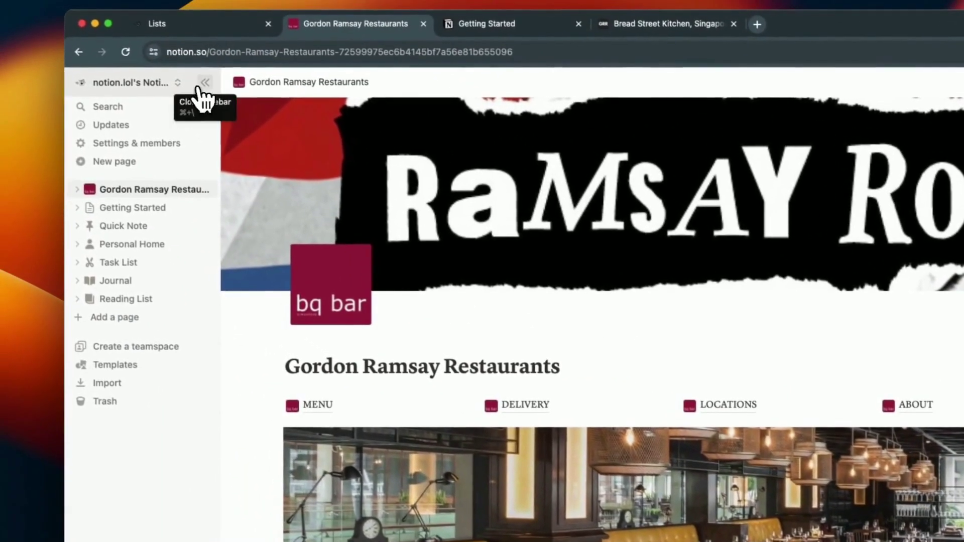
click(201, 80)
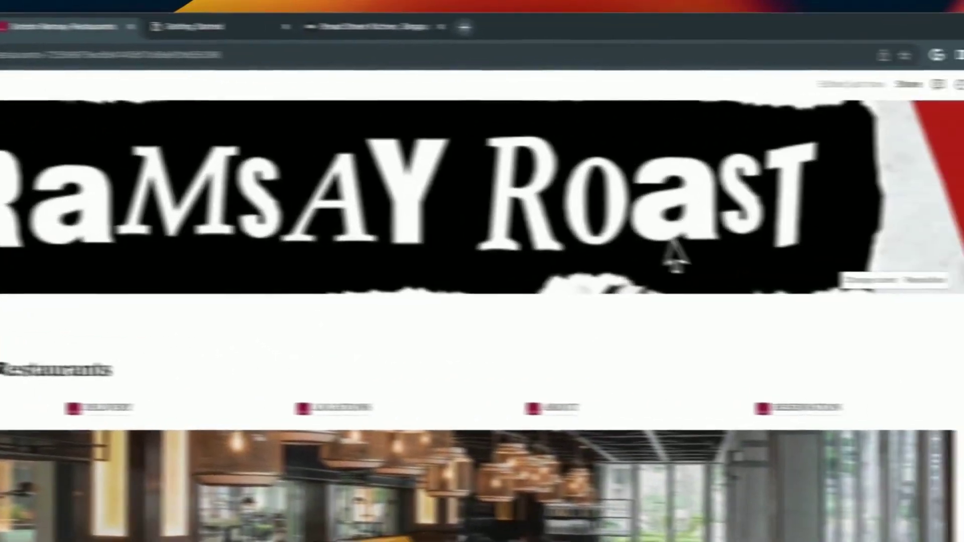
scroll(676, 256, down, 5)
scroll(675, 256, up, 6)
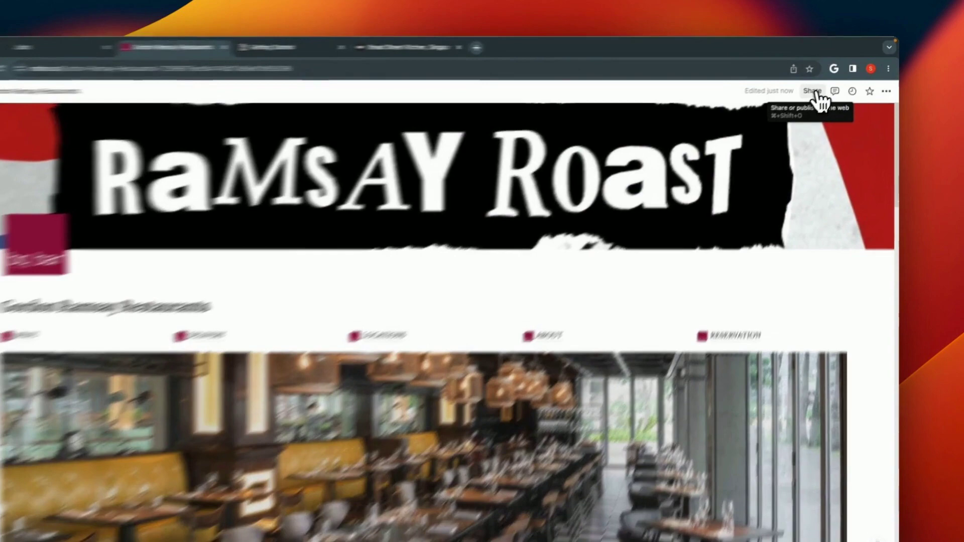
Publish the page to the web with Allow duplicate as template off, and copy its web link.
click(824, 85)
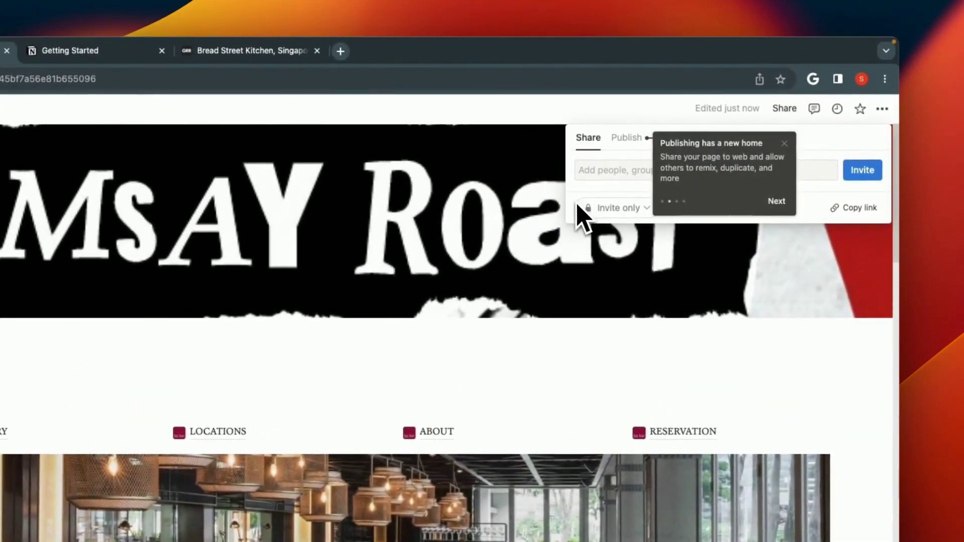
click(781, 145)
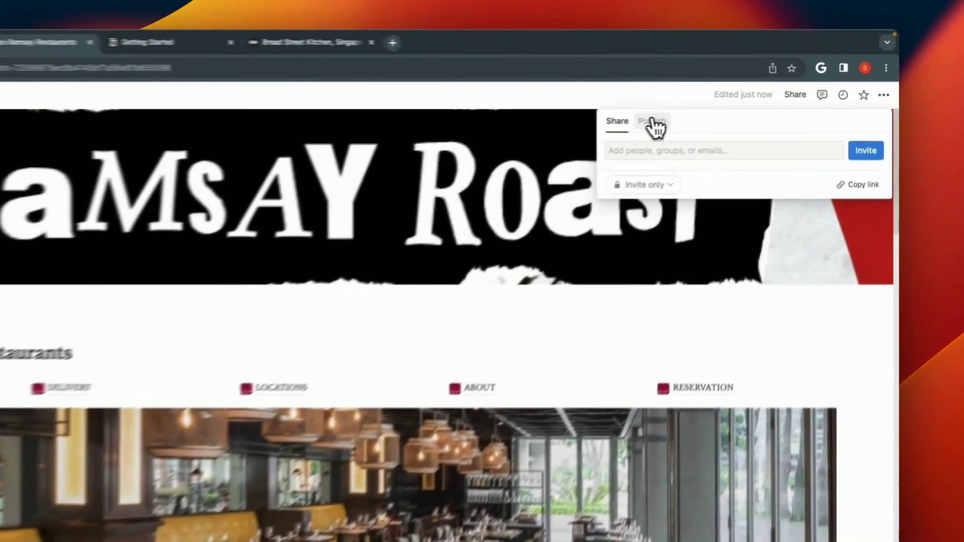
click(719, 104)
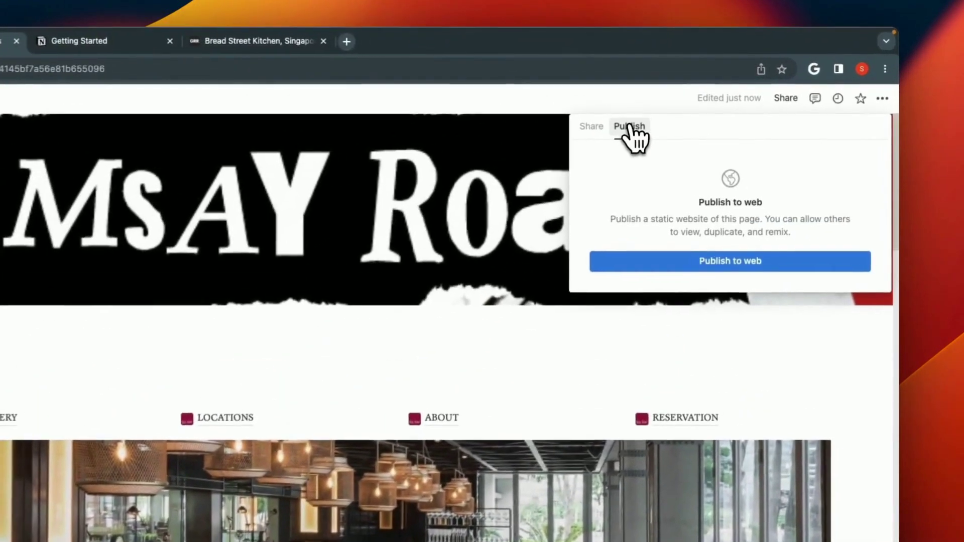
click(703, 261)
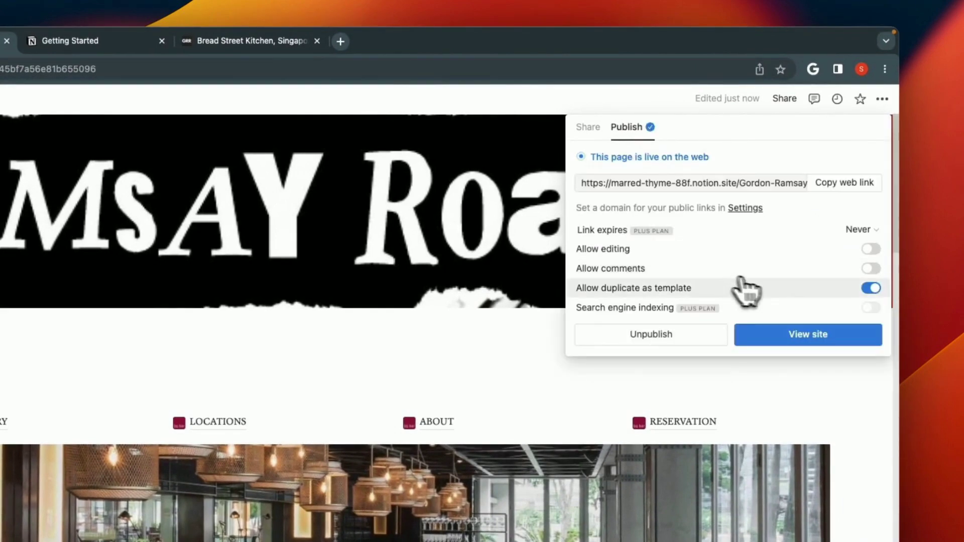
click(872, 289)
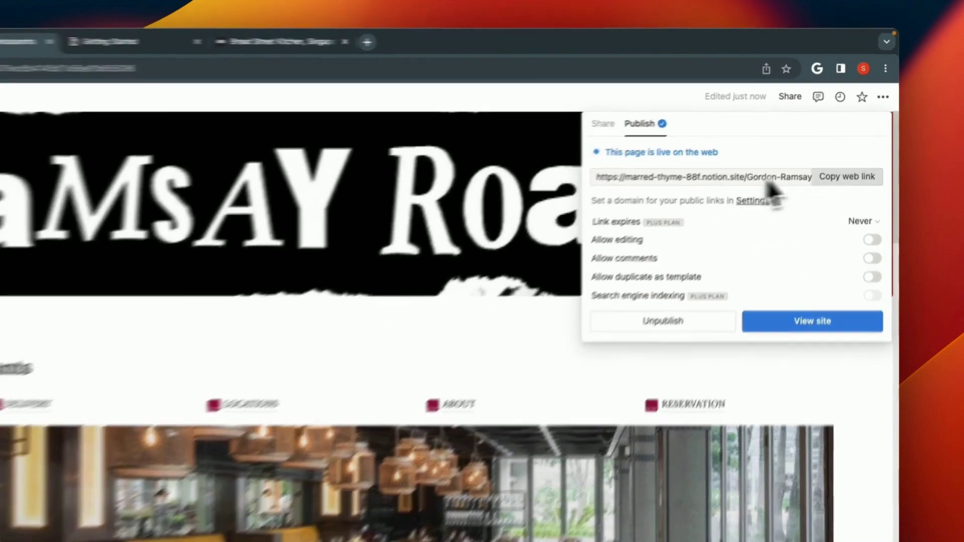
click(844, 183)
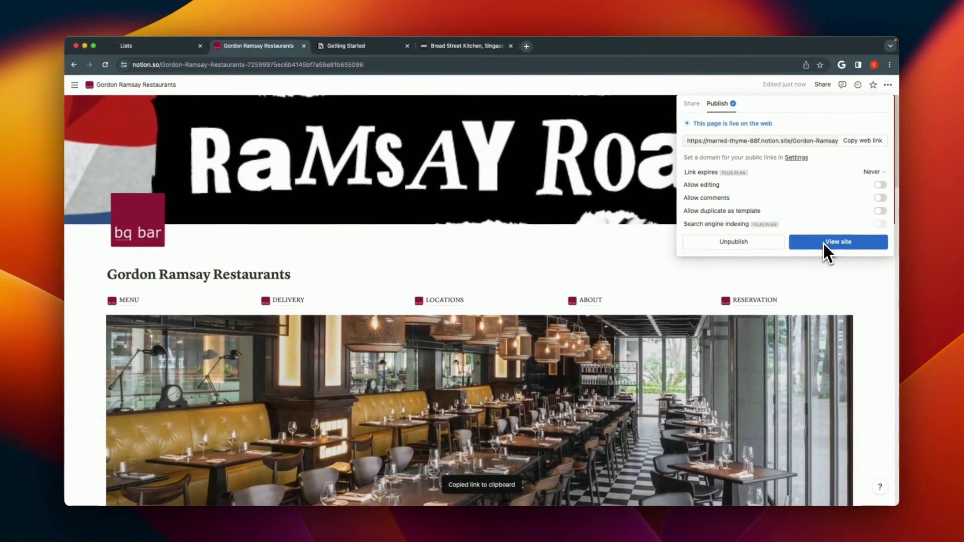
click(162, 50)
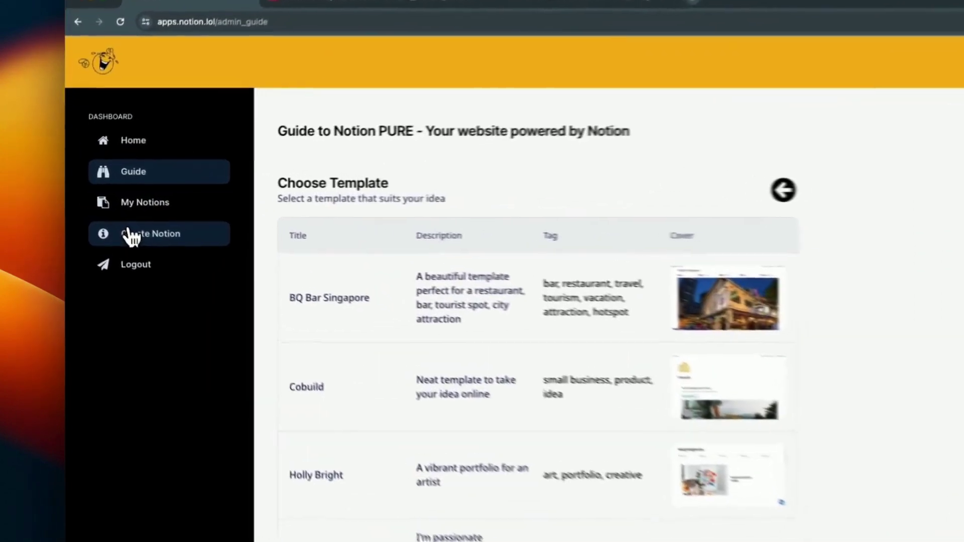
Start a new notion.lol site with subdomain 'ramsay' for the published page link.
click(120, 221)
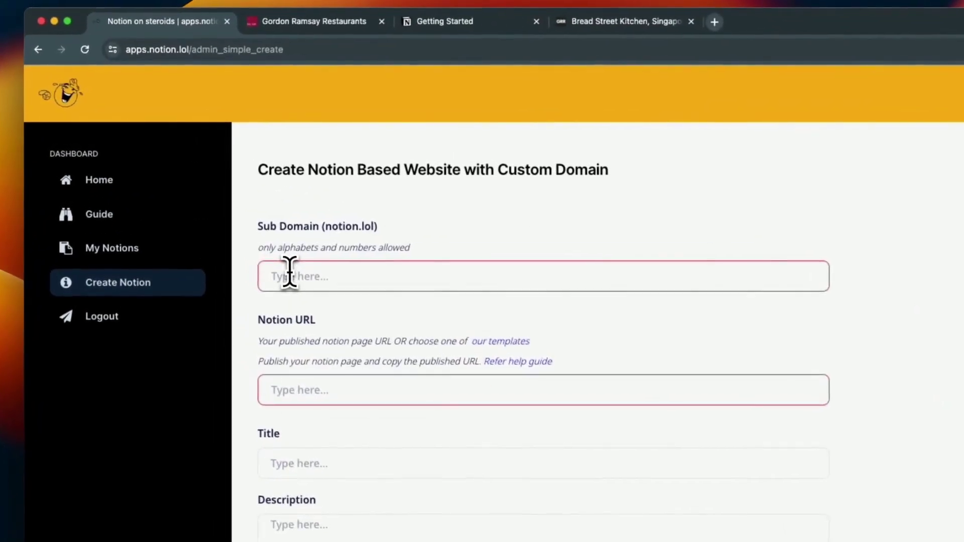
click(290, 275)
text(ramsay)
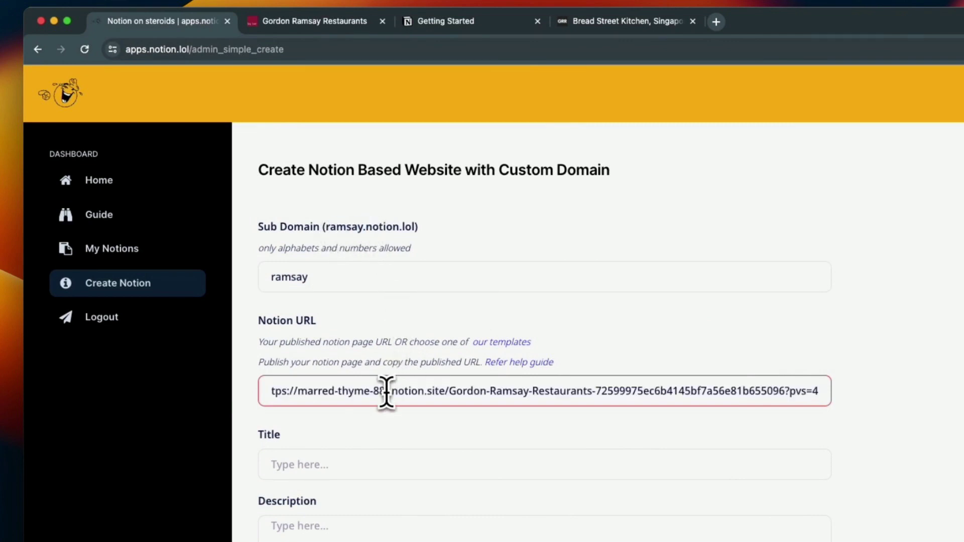
click(588, 21)
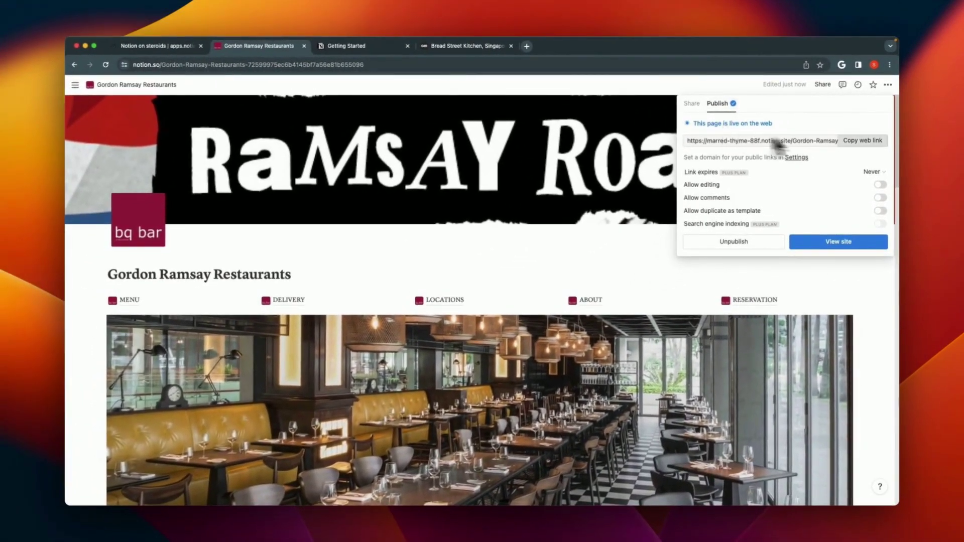
click(184, 44)
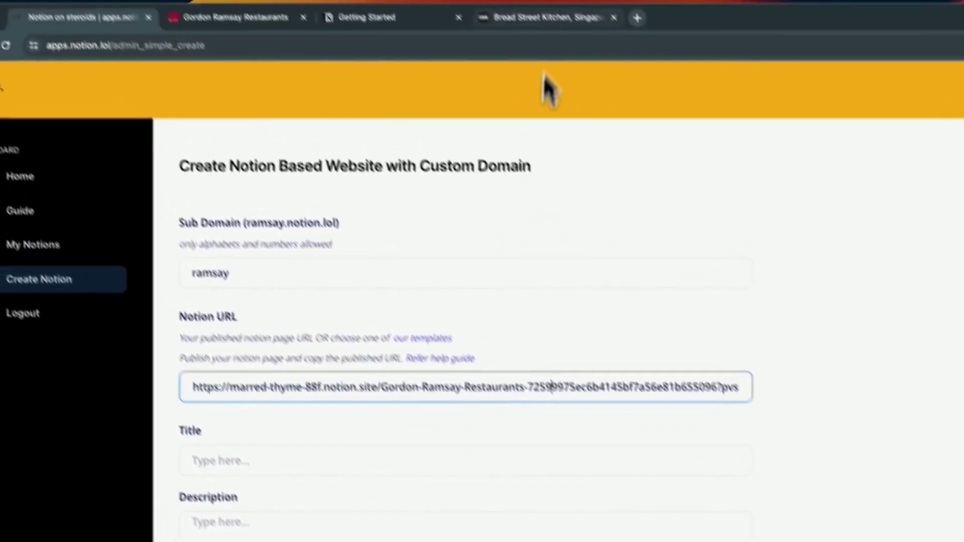
Title the site 'Gordon Ramsay Restaurants' and paste the restaurant's Michelin-dining description.
click(494, 3)
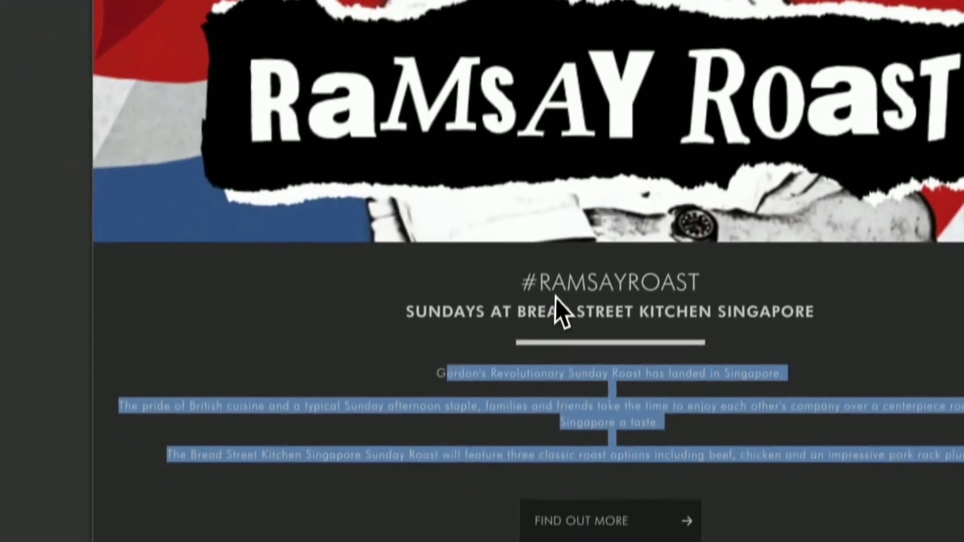
click(160, 50)
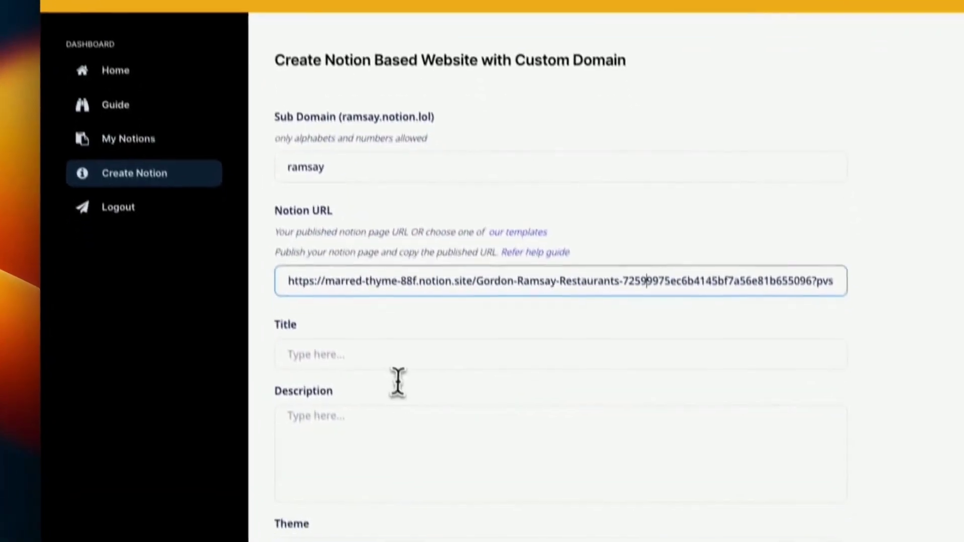
click(390, 360)
text(Gordon Ramsay Restaurants)
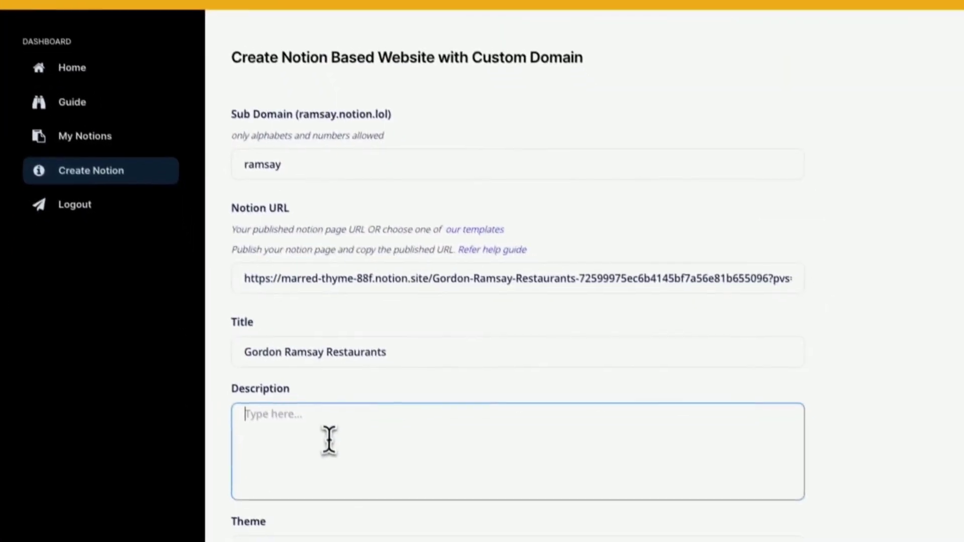
key(ctrl+v)
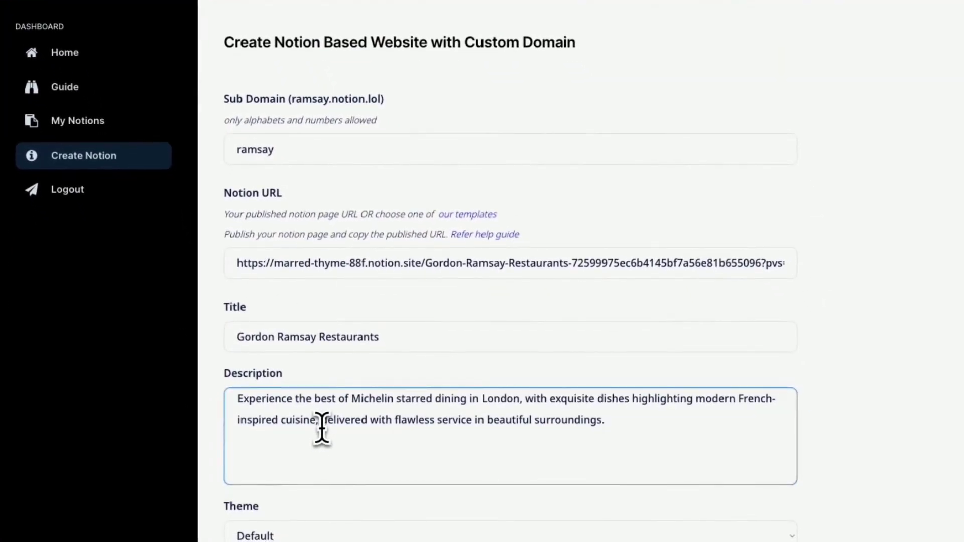
scroll(321, 428, down, 6)
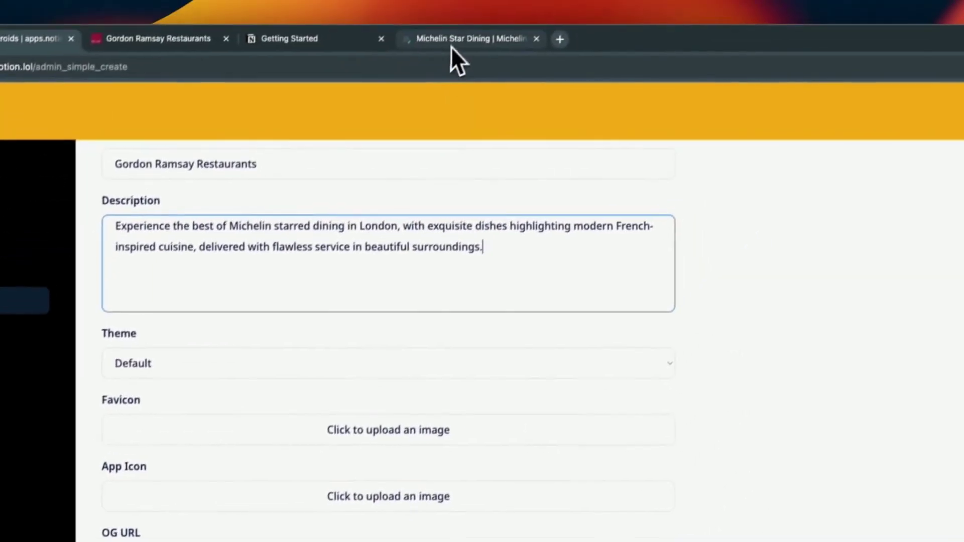
Screenshot the Michelin Star Dining page and use it as the site's Favicon and App Icon.
click(451, 47)
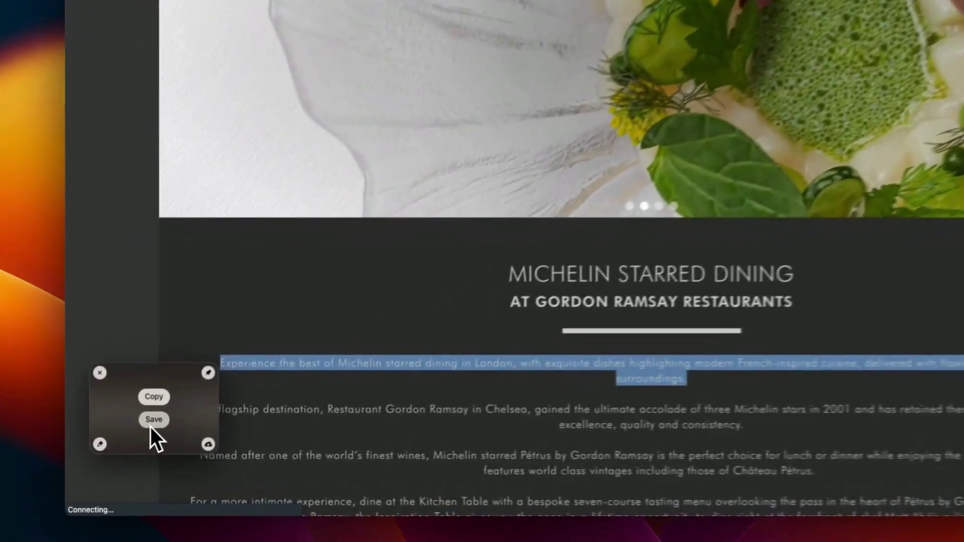
click(127, 437)
click(224, 50)
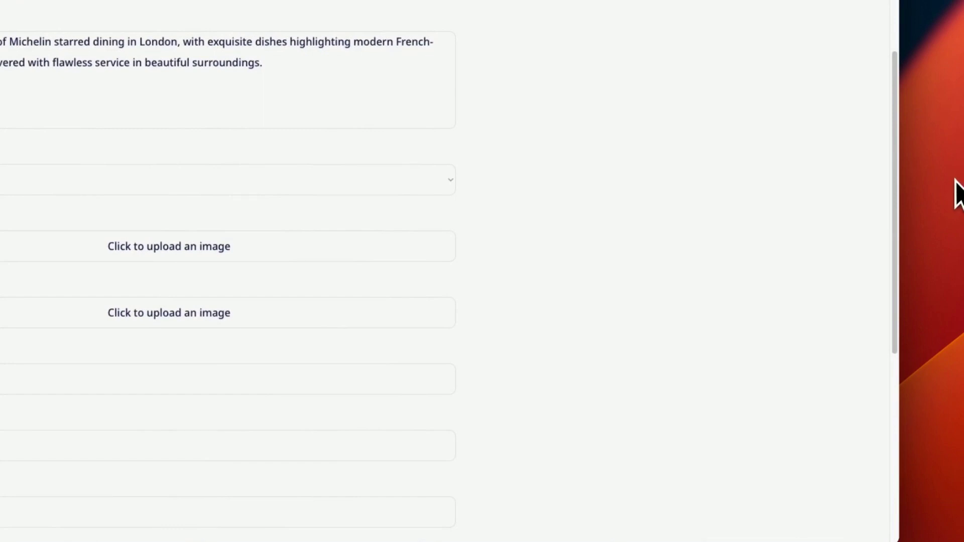
drag(710, 469, 115, 255)
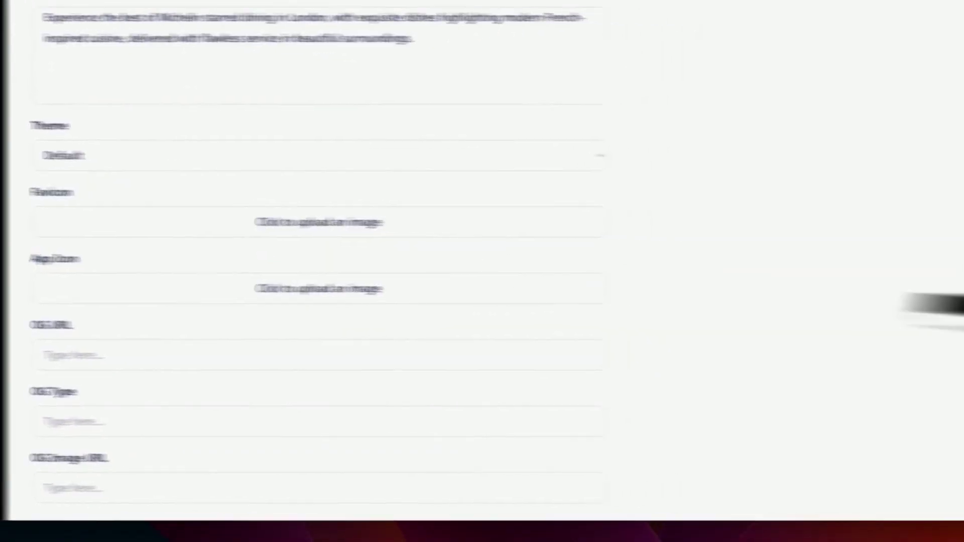
drag(934, 307, 319, 222)
drag(310, 433, 400, 282)
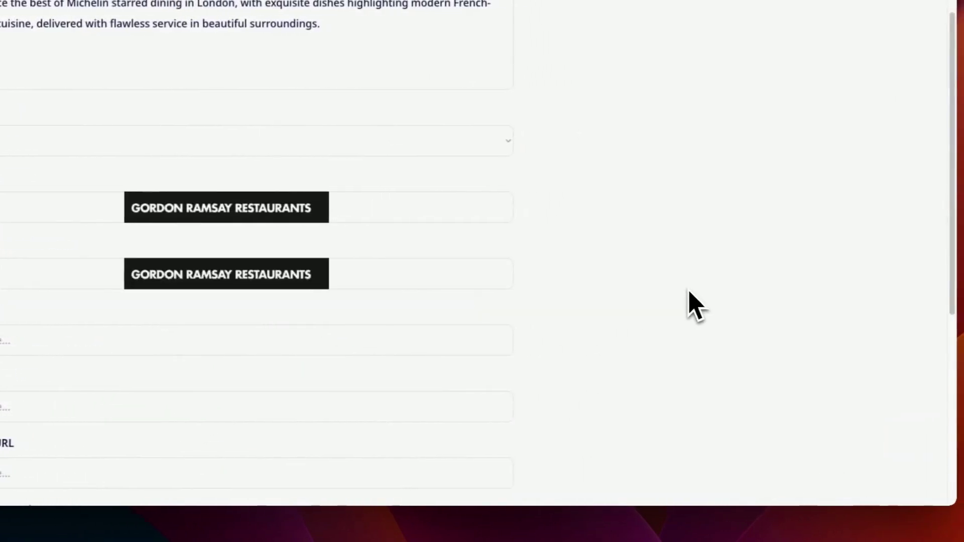
scroll(695, 306, down, 10)
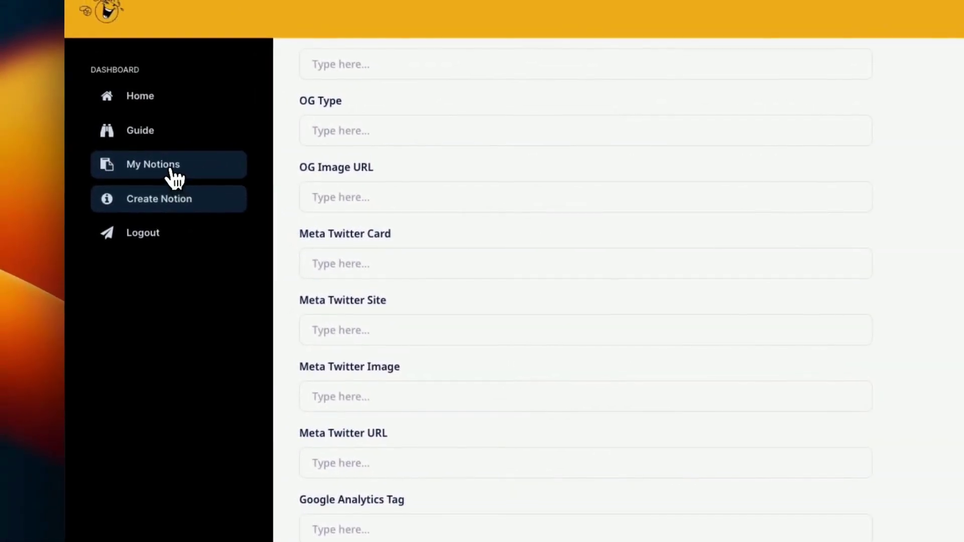
Open the My Notions site list and scroll down to the ramsay.notion.lol card.
click(171, 174)
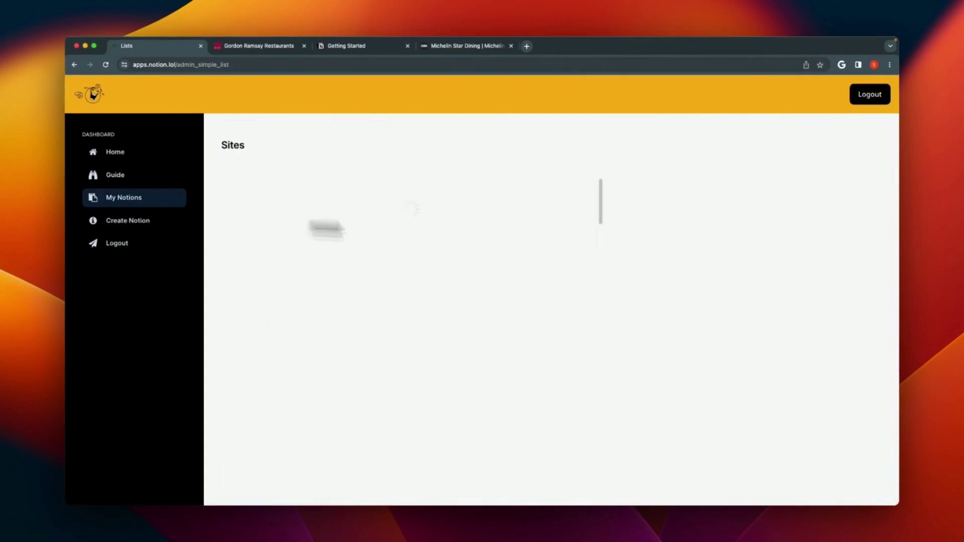
scroll(585, 355, down, 5)
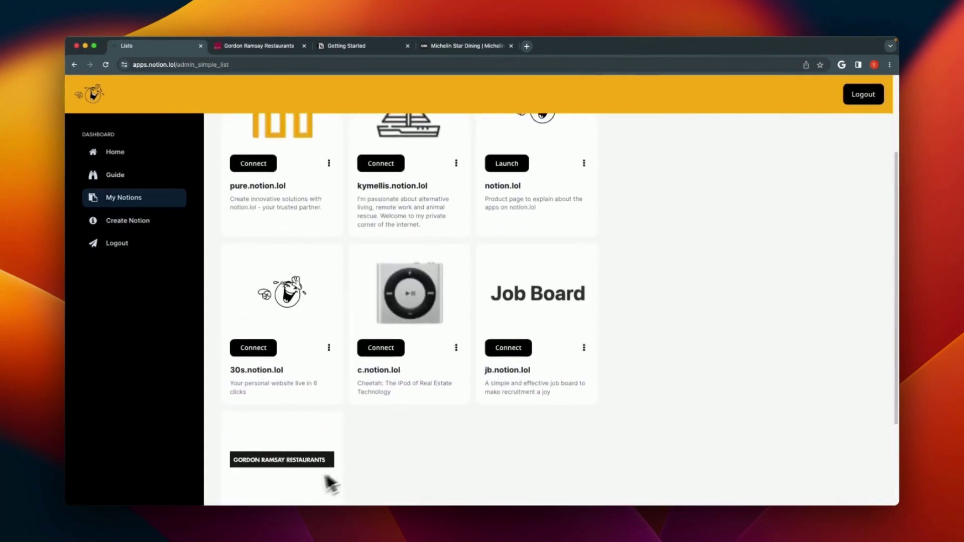
scroll(322, 486, down, 3)
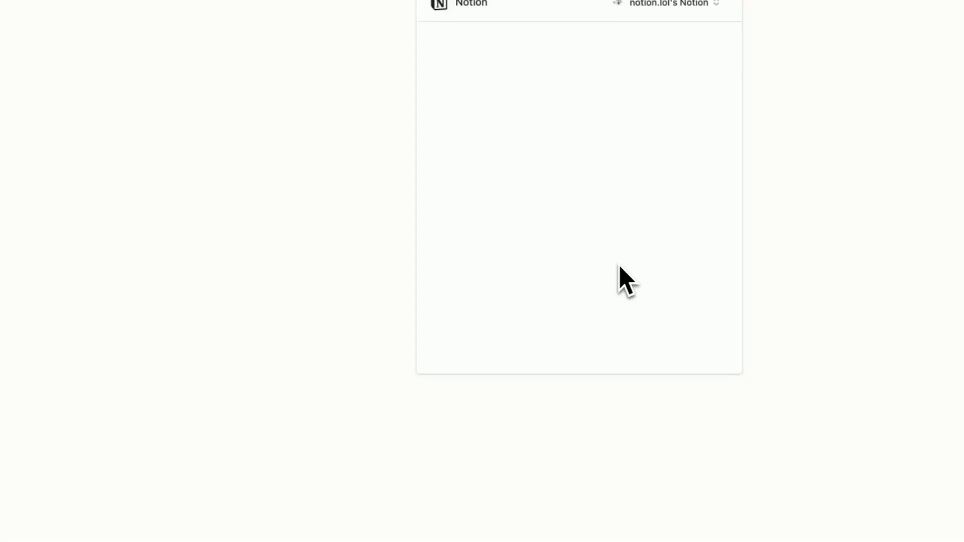
Keep the notion.lol Notion workspace and allow access to only the Gordon Ramsay Restaurants page.
click(706, 3)
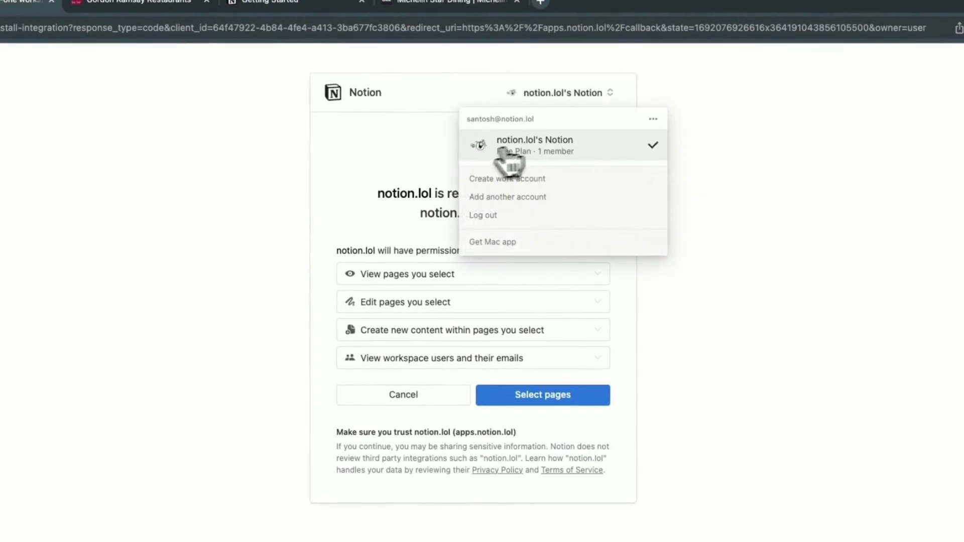
click(541, 146)
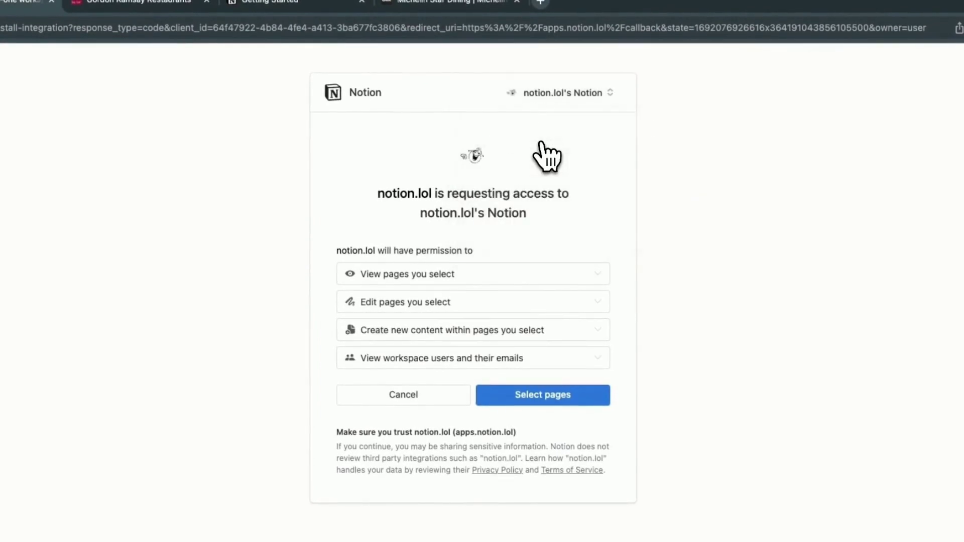
click(551, 411)
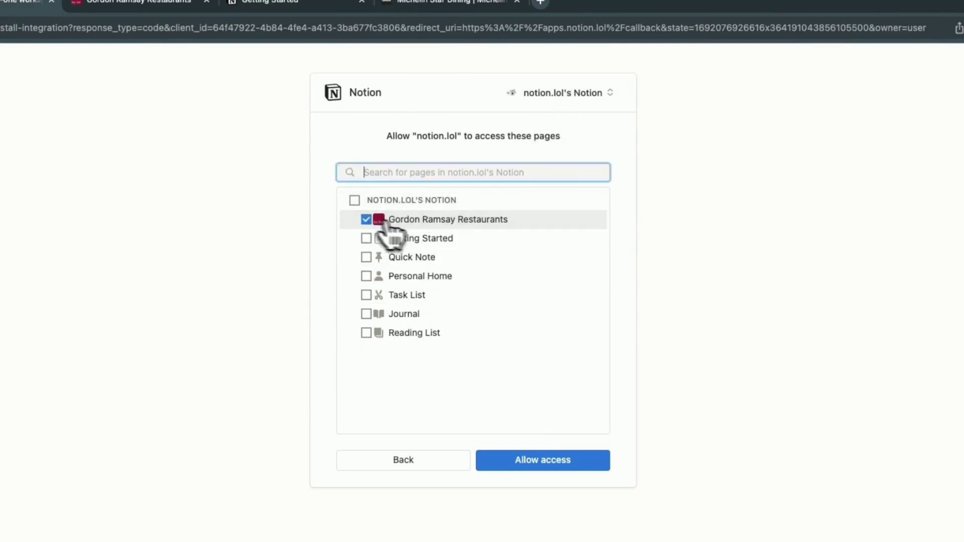
click(563, 468)
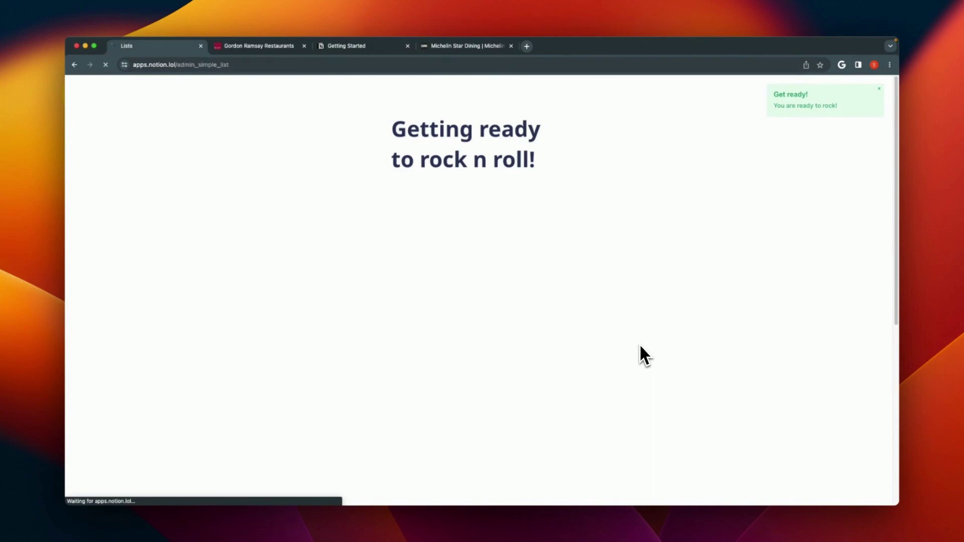
Scroll My Notions down to the ramsay.notion.lol card, which now offers Launch.
scroll(583, 367, down, 5)
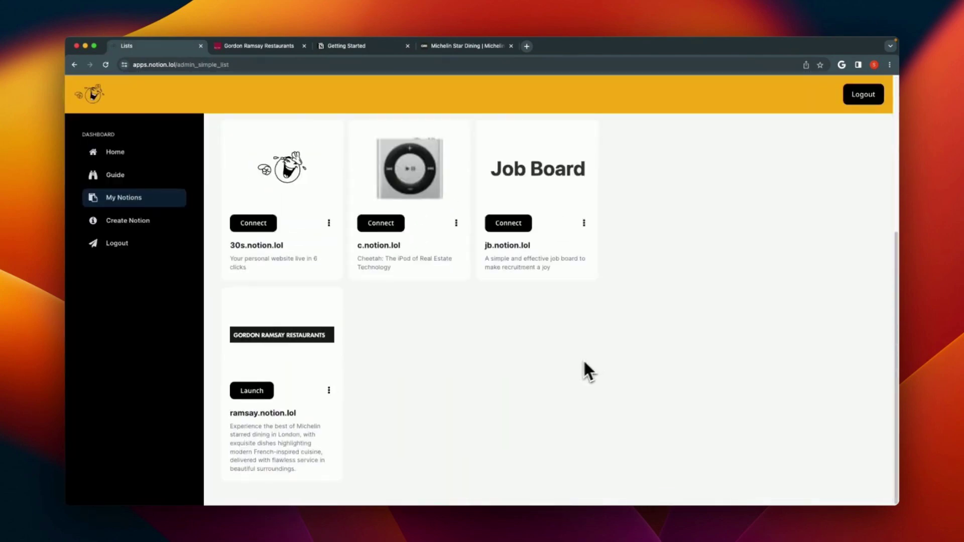